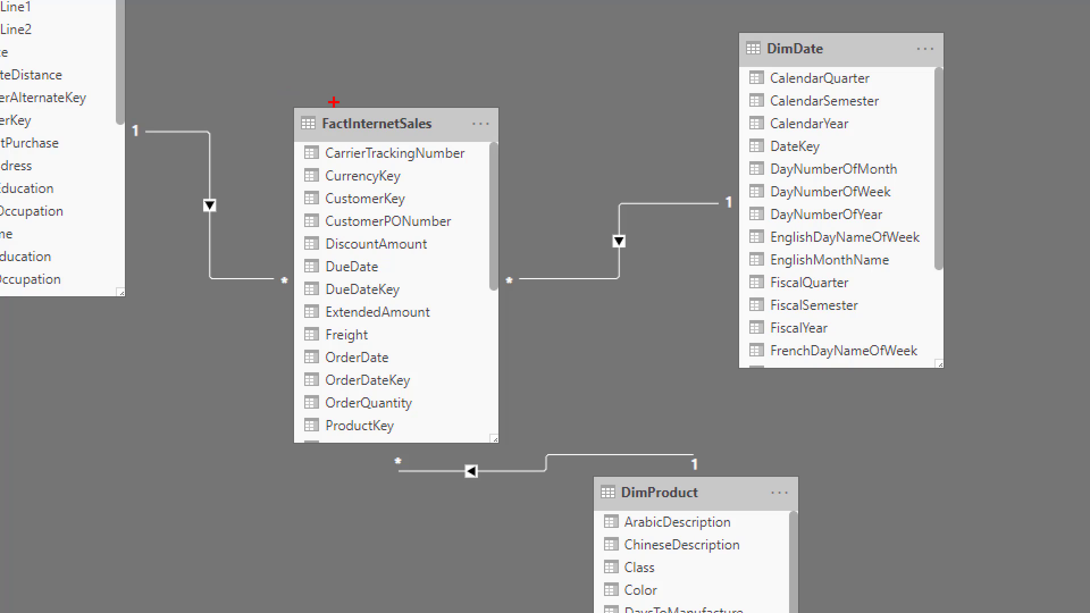
mouse_move(317, 103)
mouse_down()
mouse_move(441, 163)
mouse_move(449, 146)
mouse_up()
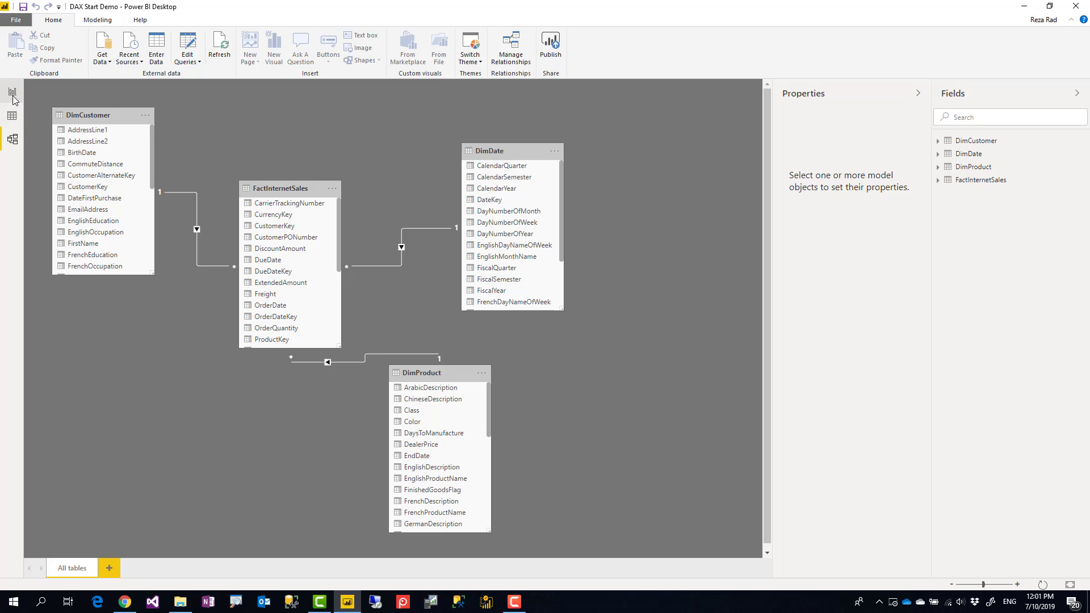
Insert a table visual on the empty report page and enlarge it to fill most of the canvas.
click(13, 94)
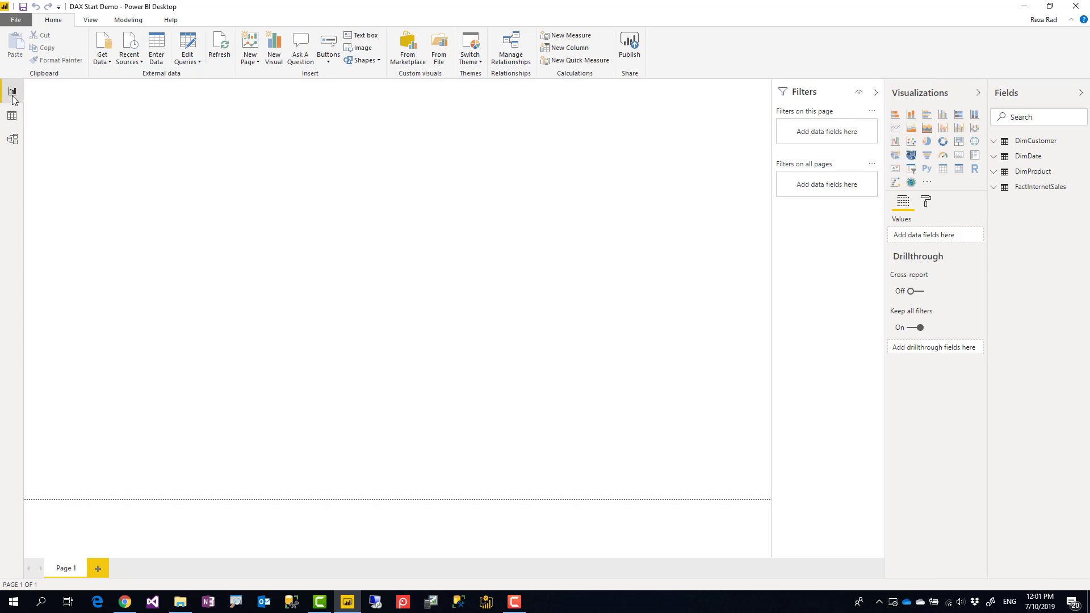
click(942, 169)
drag(199, 218, 224, 256)
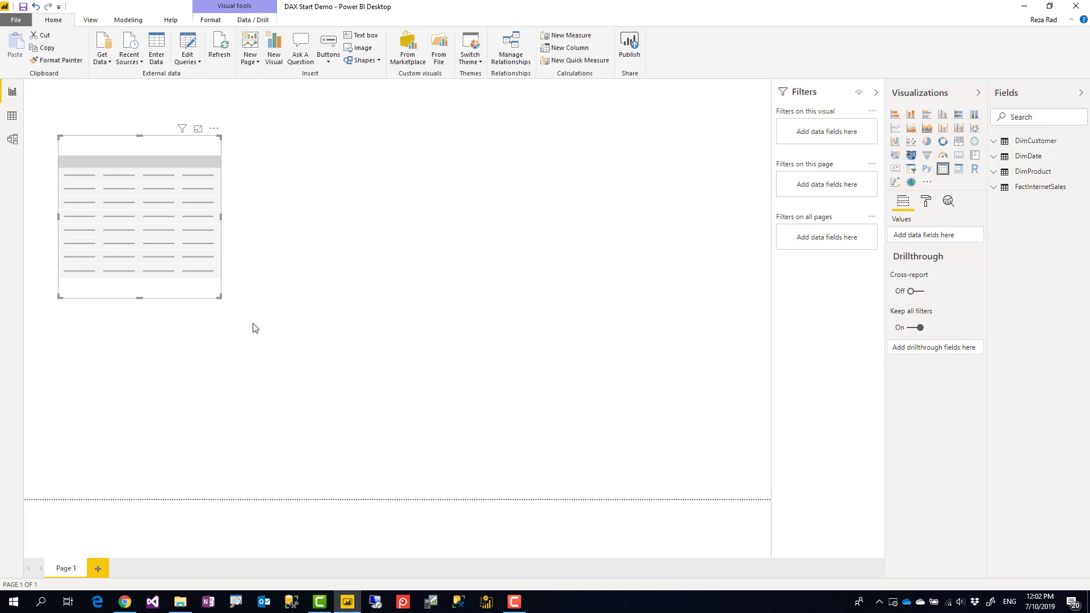
drag(219, 294, 717, 489)
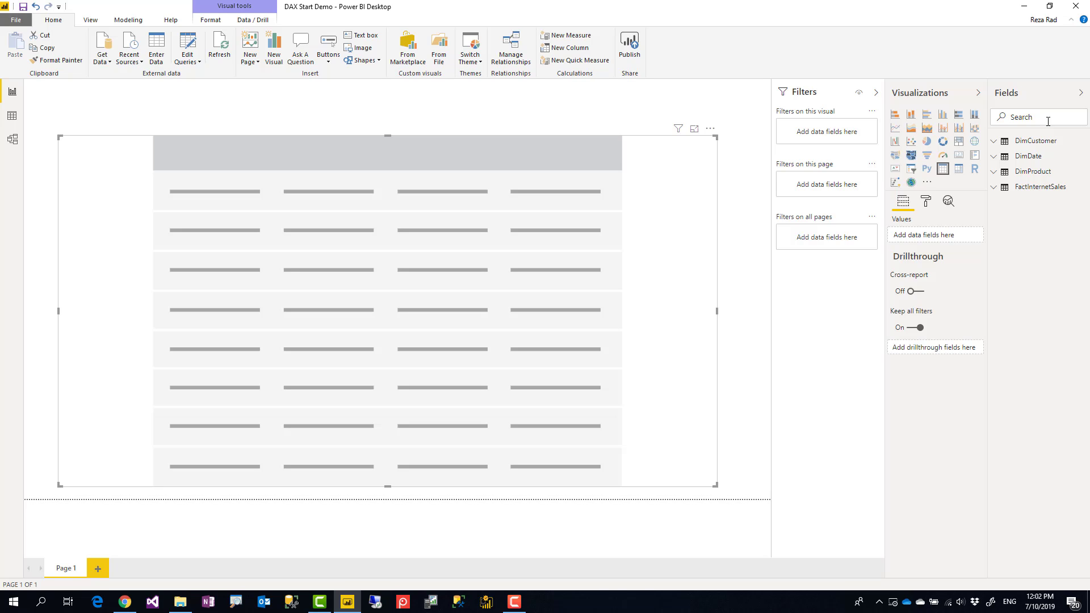
Add FullDateAlternateKey from DimDate and SalesAmount from FactInternetSales to the table visual.
click(995, 162)
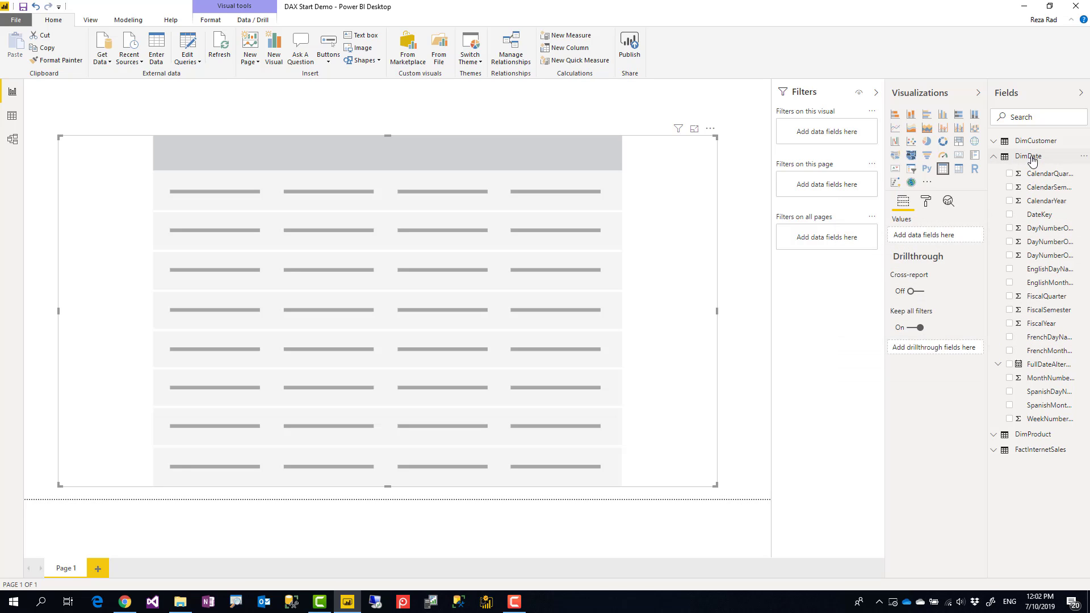
drag(1044, 365, 400, 304)
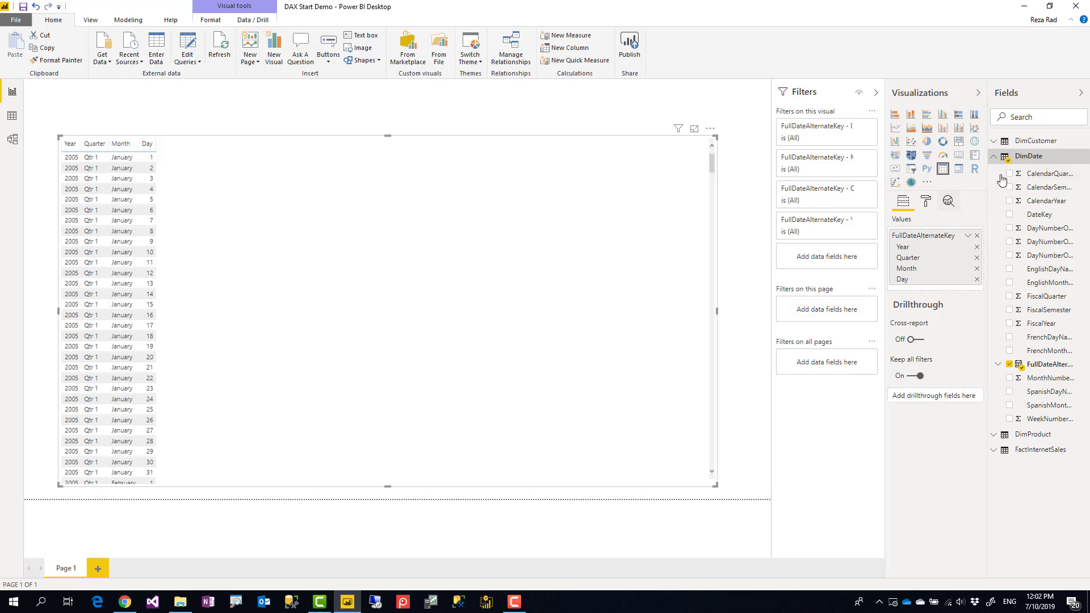
click(1042, 118)
text(sa)
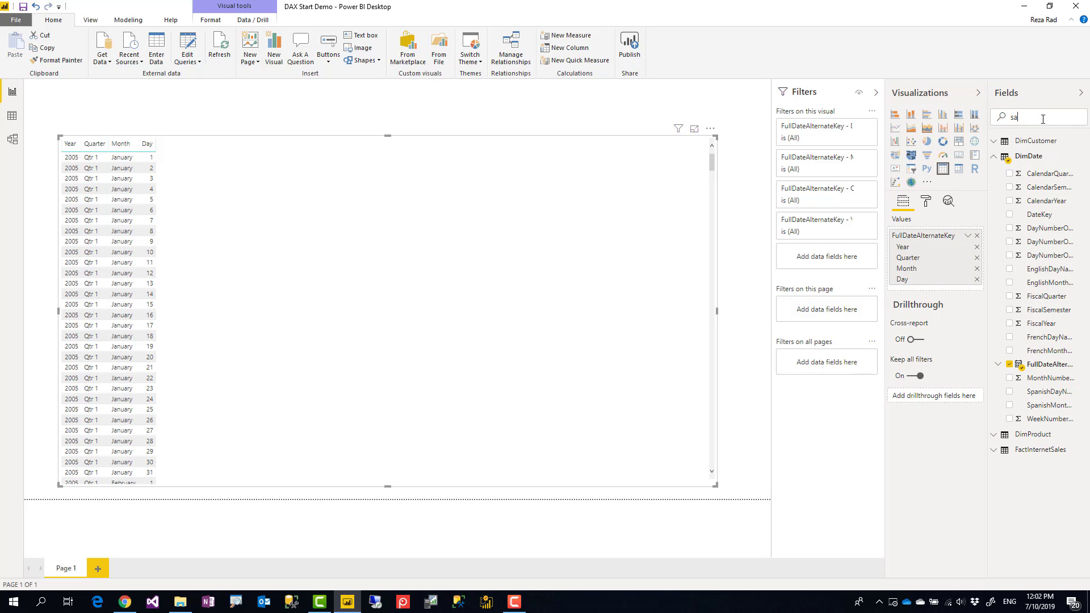
text(lesam)
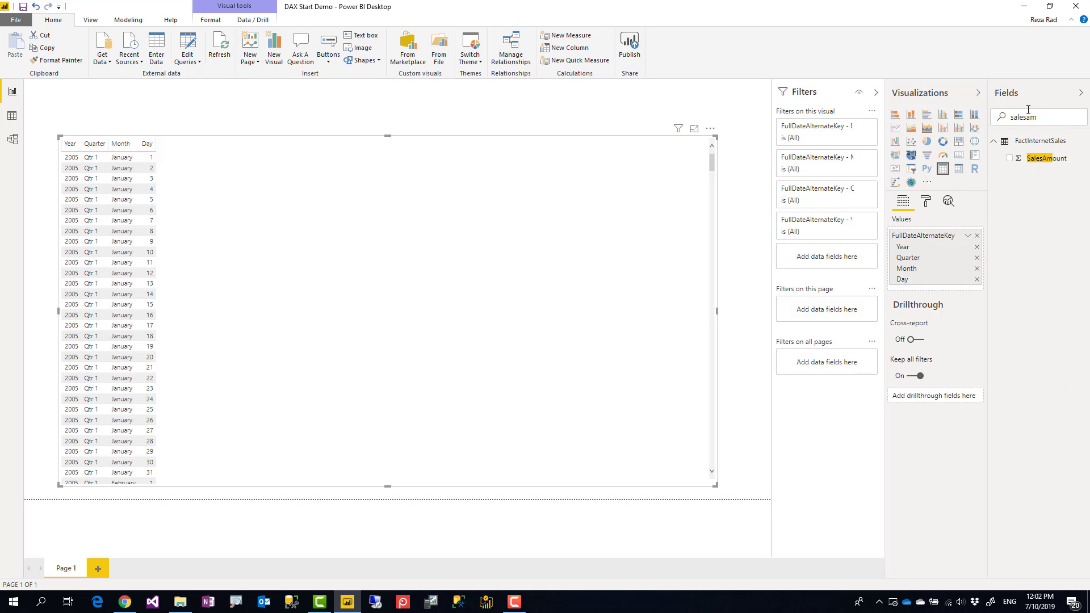
drag(523, 214, 324, 289)
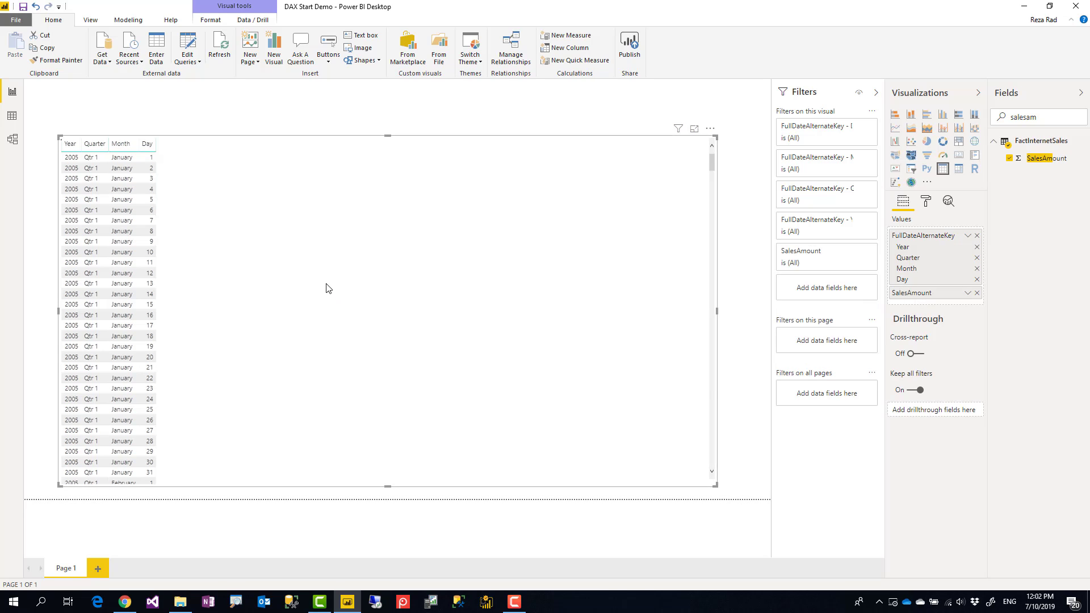
Set the table's grid text size to 18 pt and remove the Day level from its date hierarchy.
click(926, 203)
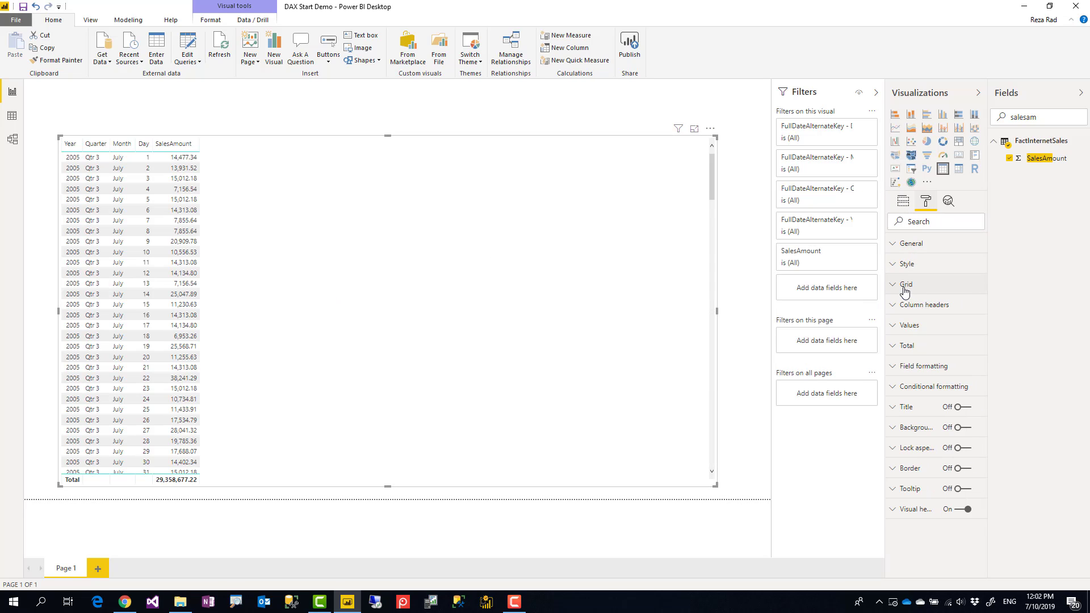
click(907, 285)
scroll(931, 353, down, 4)
scroll(937, 359, up, 2)
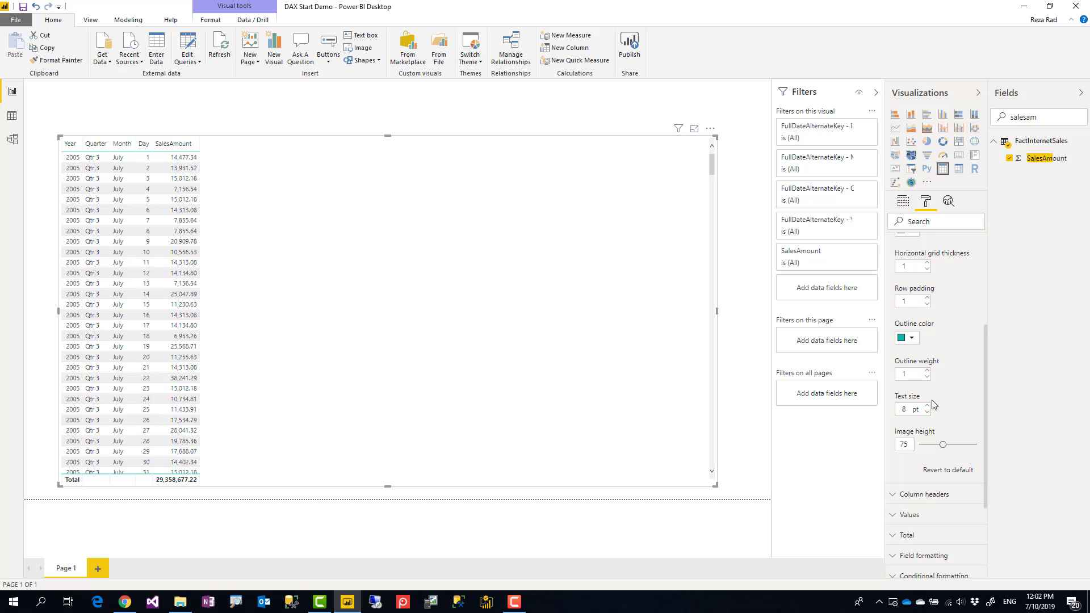
click(927, 406)
click(927, 406)
click(928, 406)
click(928, 406)
click(928, 406)
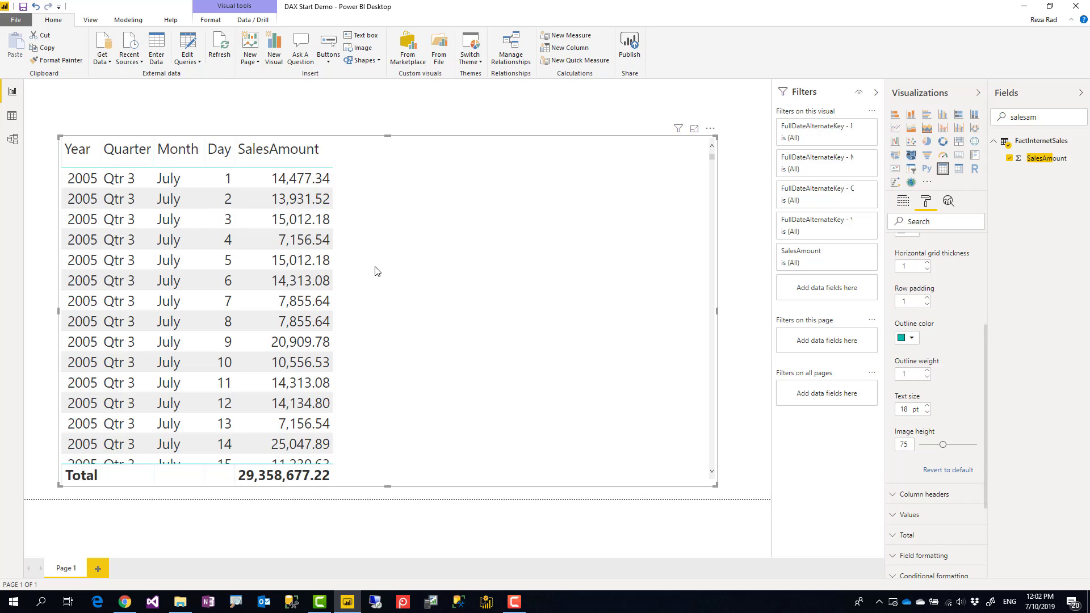
scroll(959, 301, up, 3)
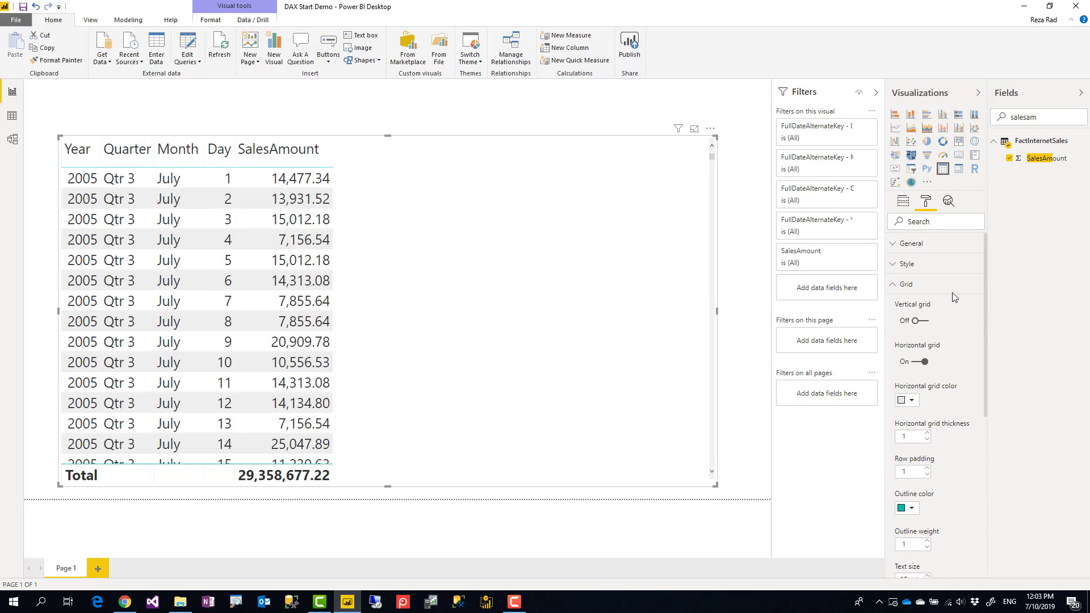
click(903, 201)
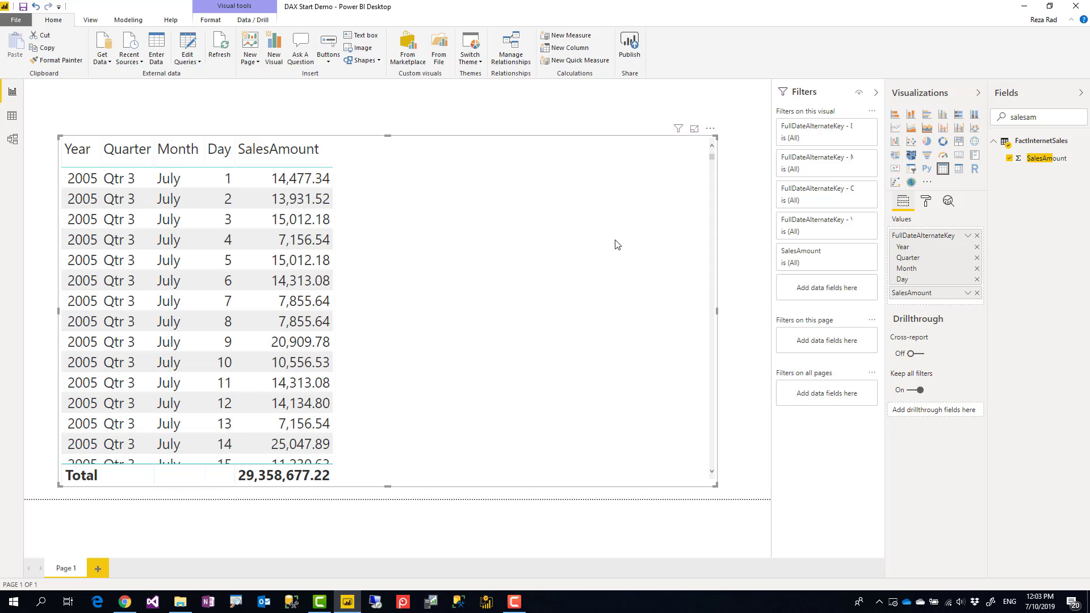
click(977, 280)
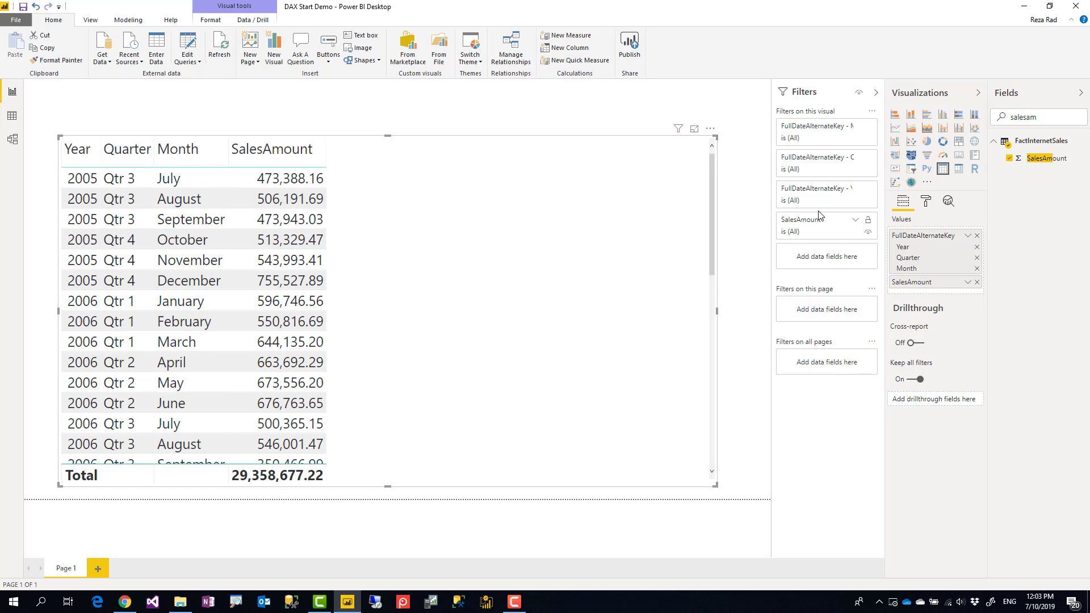
Create a new measure in FactInternetSales named Sales Last Year, with the formula editor expanded and its text enlarged.
right_click(1036, 147)
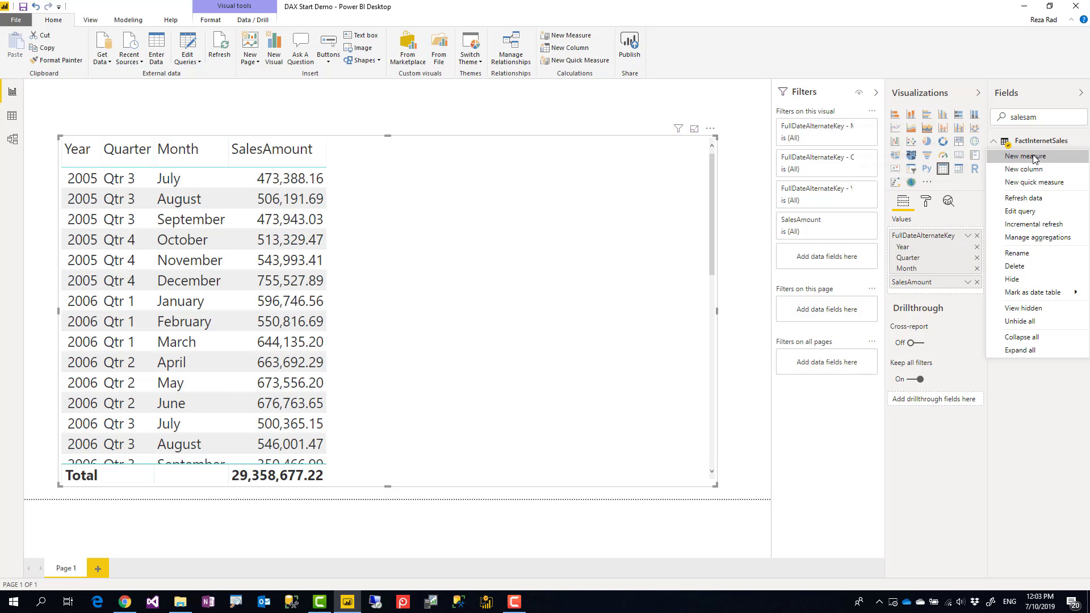
key(Escape)
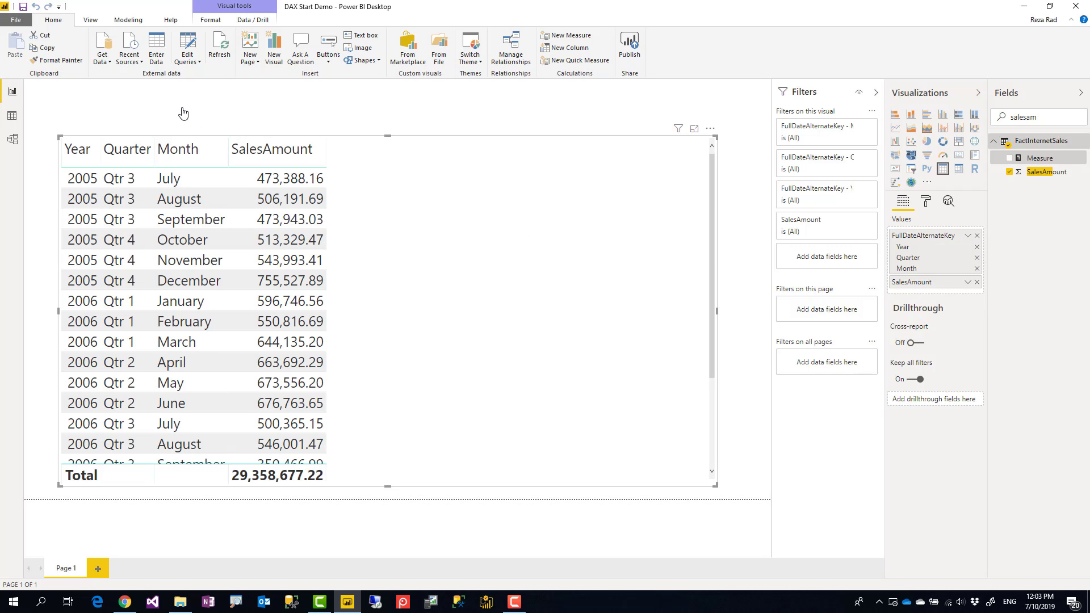
ctrl+scroll(132, 92, up, 4)
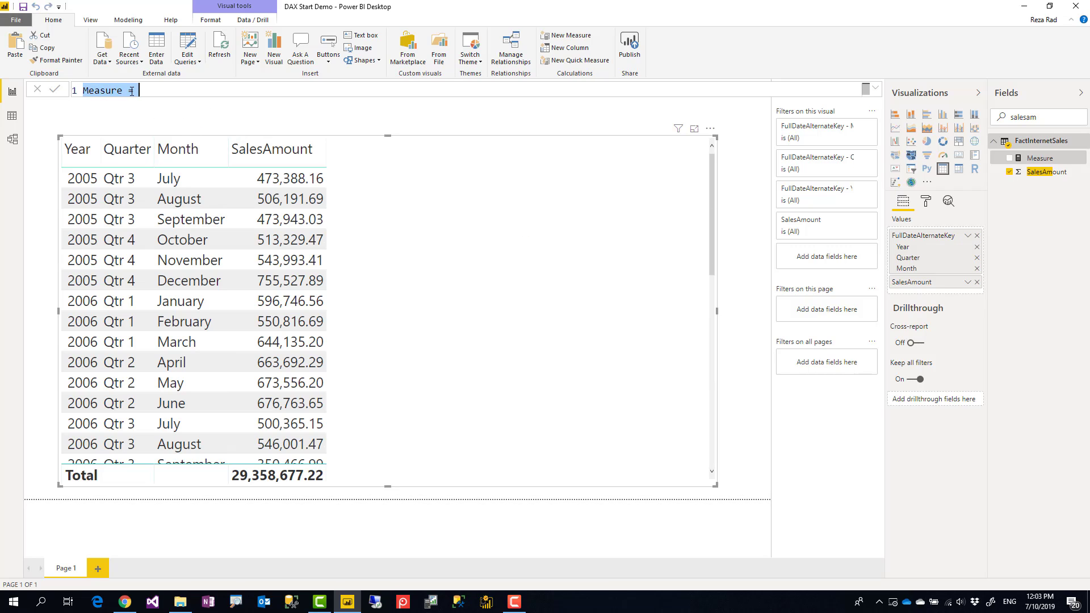
click(875, 90)
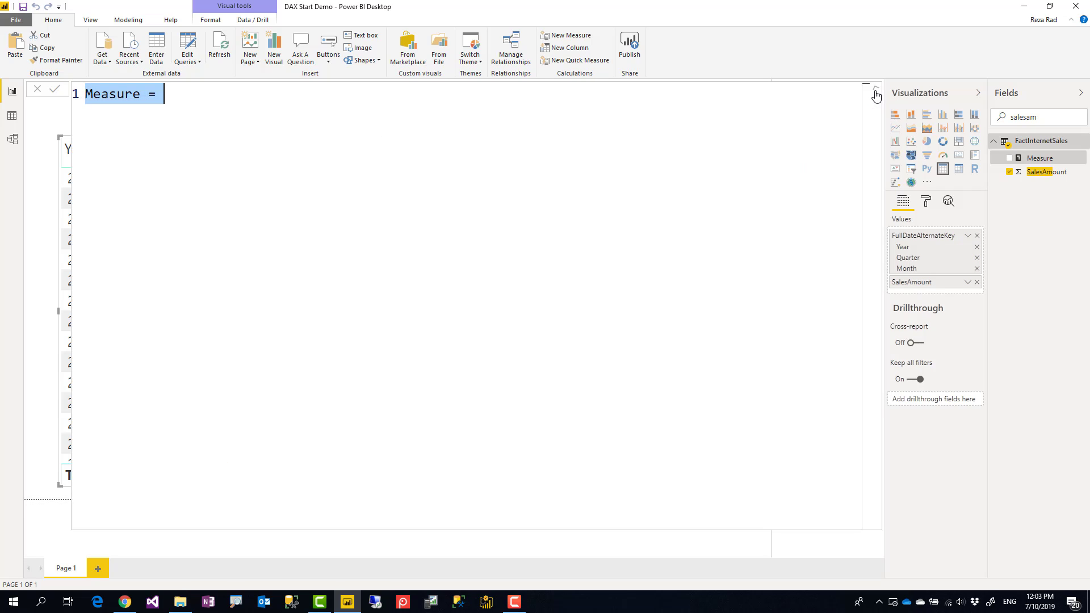
click(875, 90)
click(875, 90)
ctrl+scroll(226, 126, up, 3)
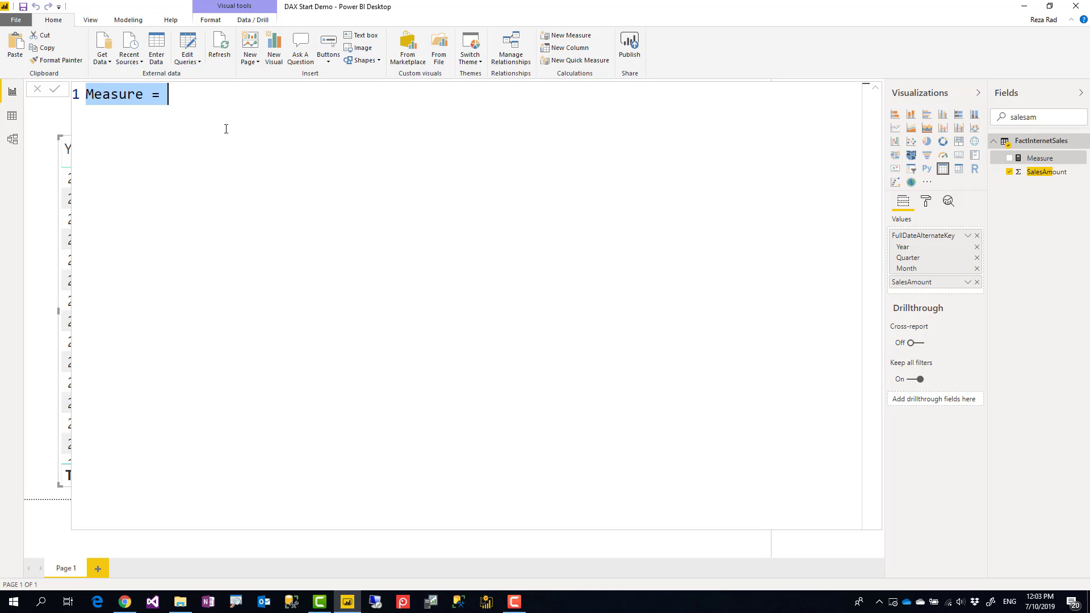
double_click(152, 100)
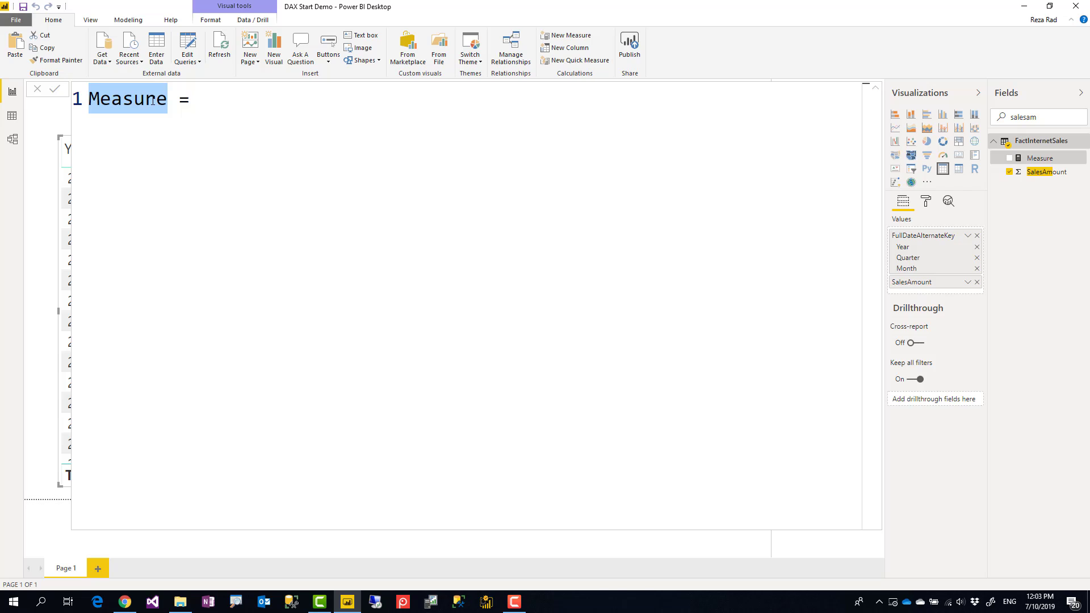
text(Sales Last Year)
key(End)
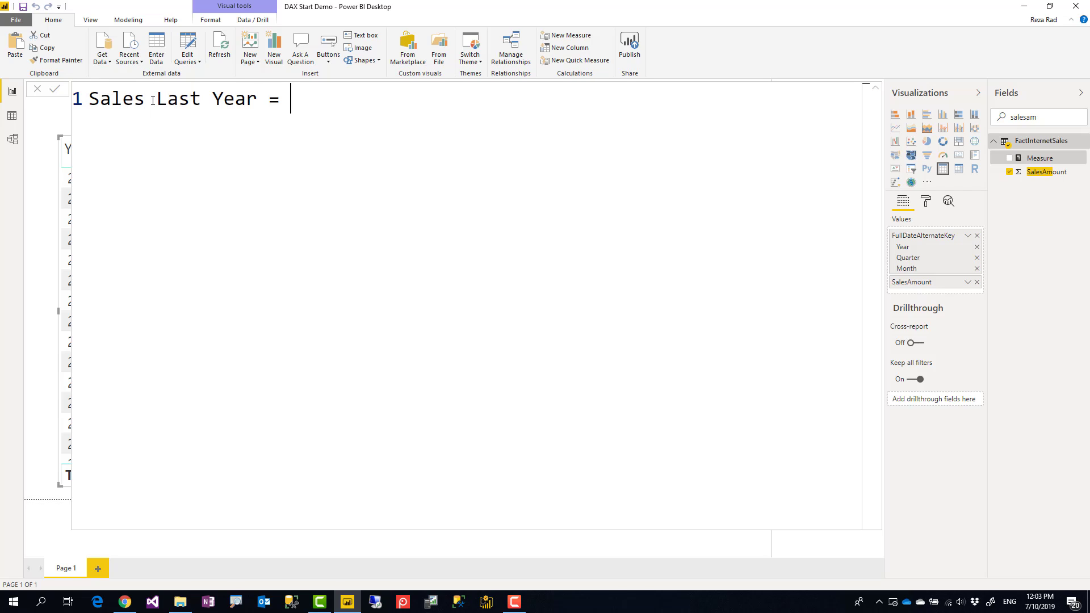
Write the measure's expression on separate lines as SAMEPERIODLASTYEAR( DimDate[FullDateAlternateKey].[Date] ).
key(shift+Return)
text(same)
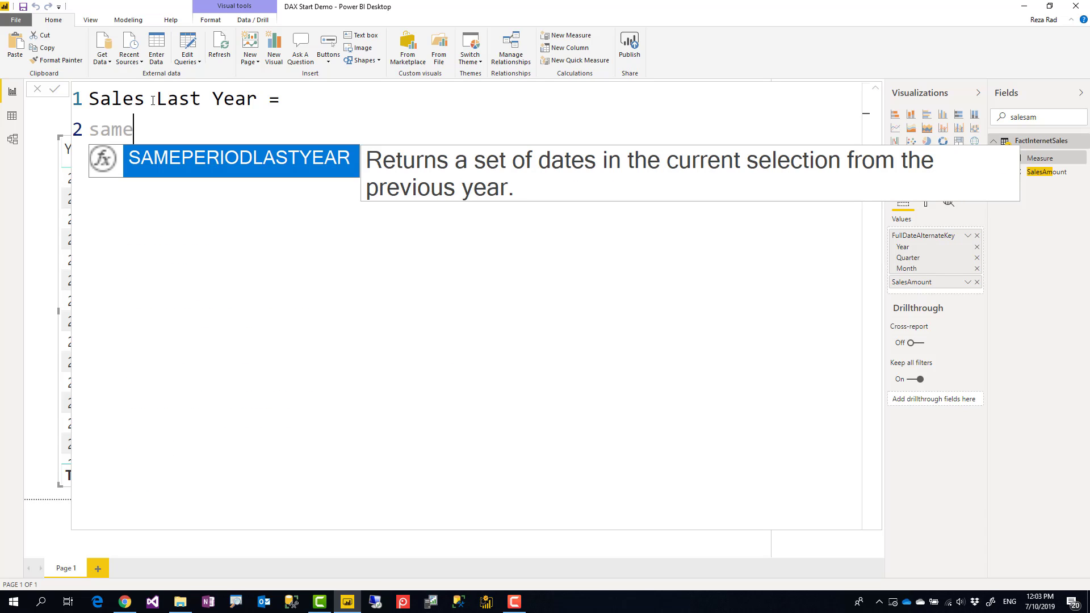
key(Tab)
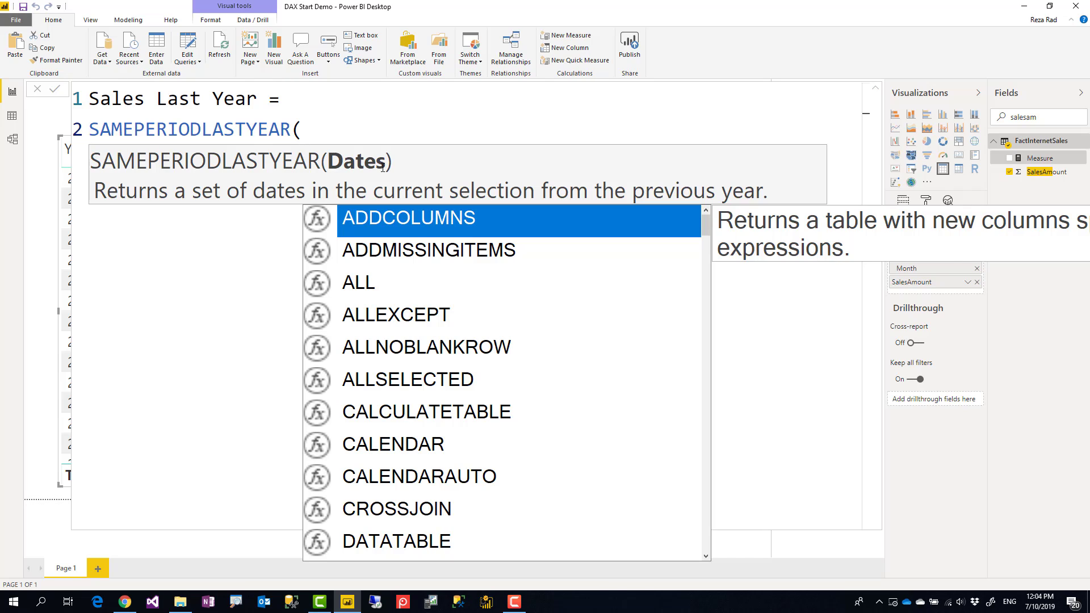
key(shift+Return)
text(fullda)
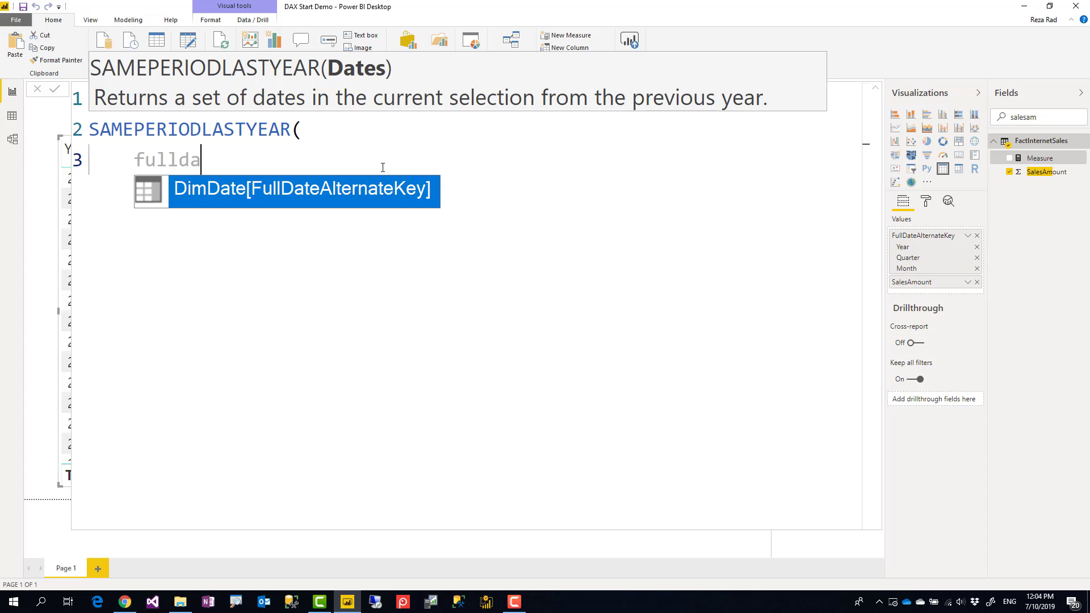
key(Tab)
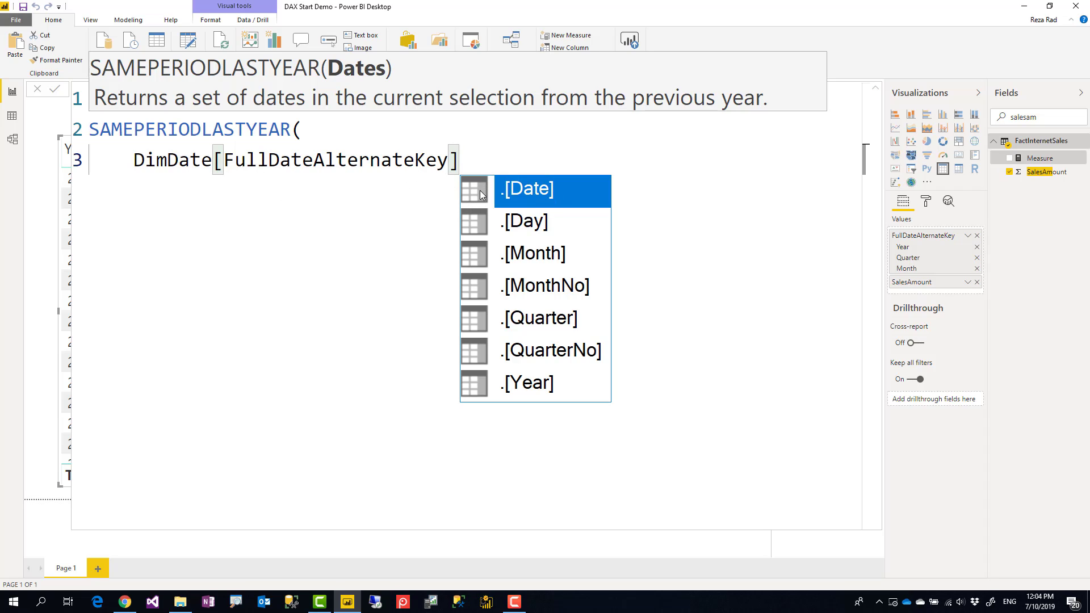
click(514, 189)
key(Return)
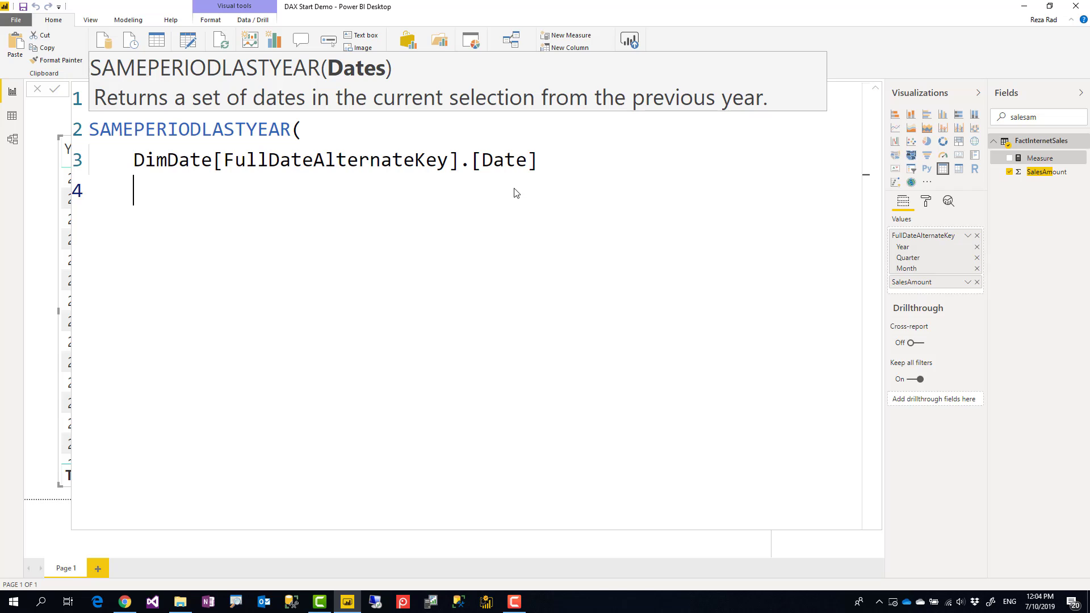
text())
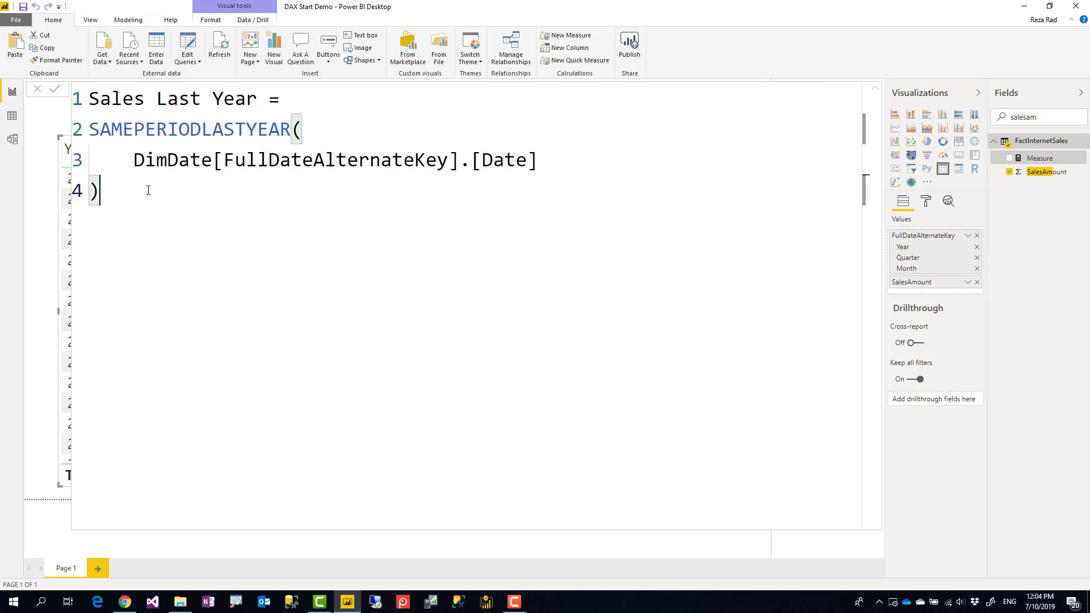
key(shift+Up)
key(shift+Up)
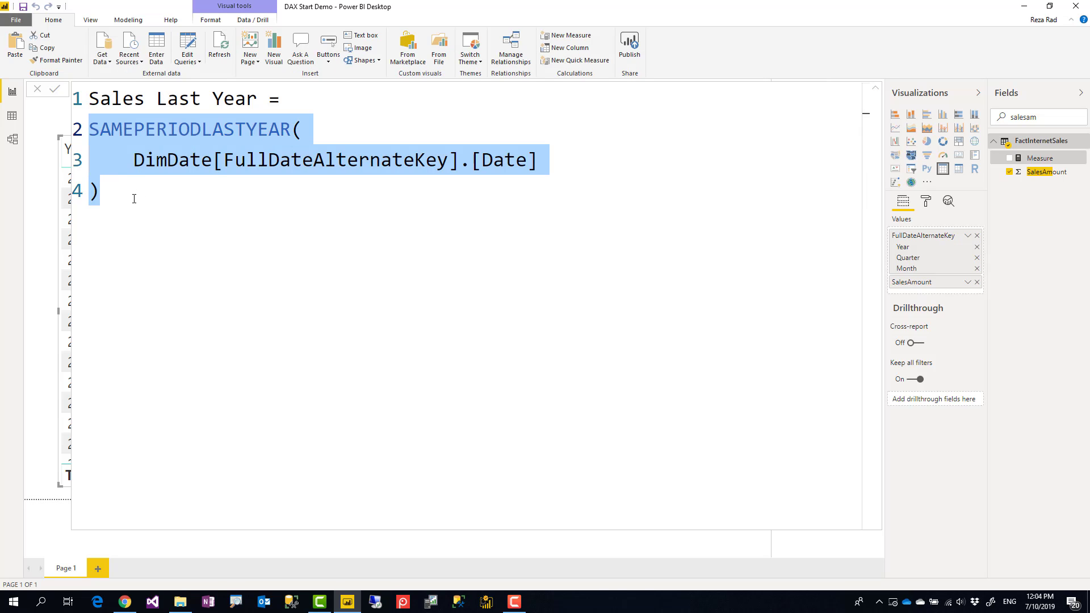
click(132, 198)
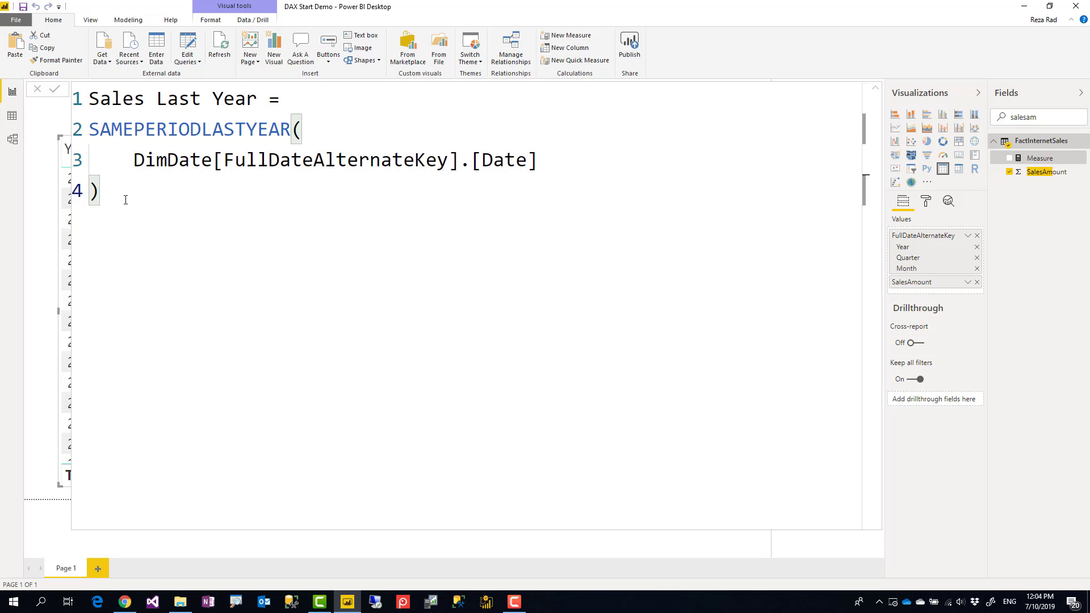
key(shift+Up)
key(shift+Up)
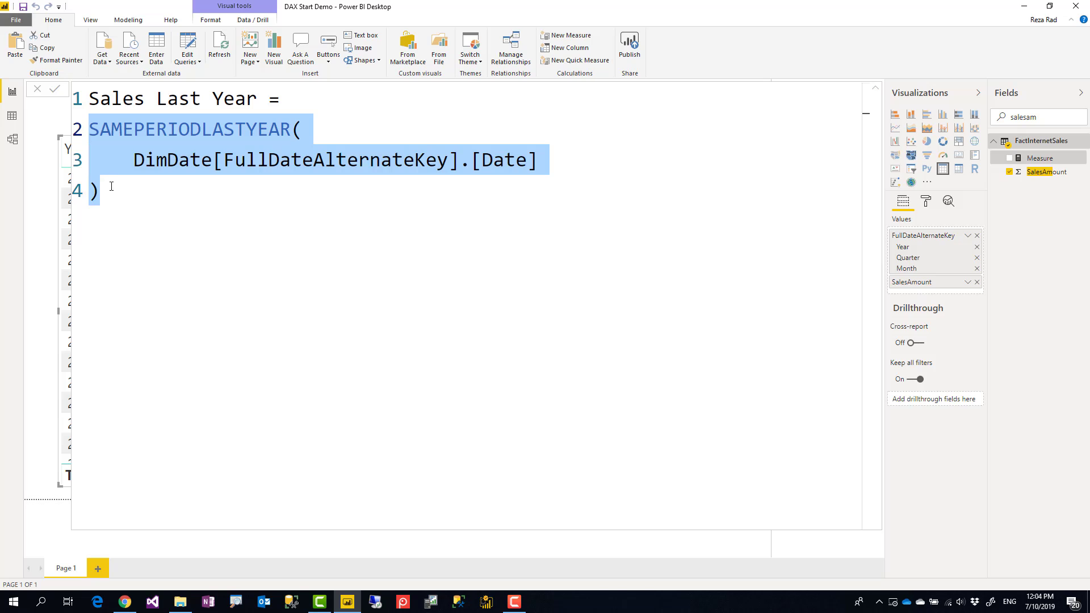
click(107, 192)
key(shift+Up)
key(shift+Up)
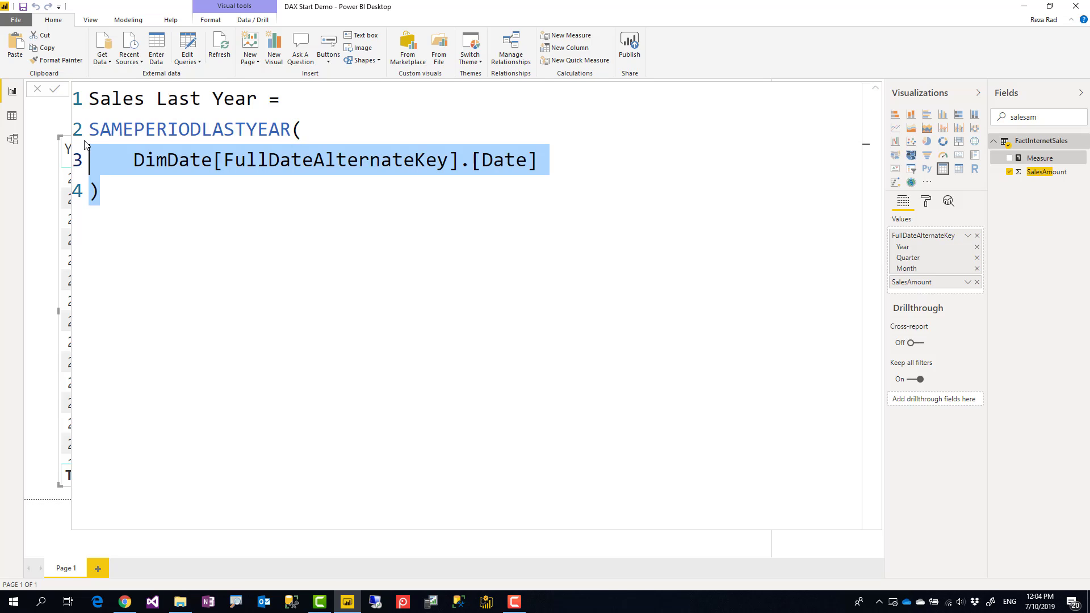
click(136, 189)
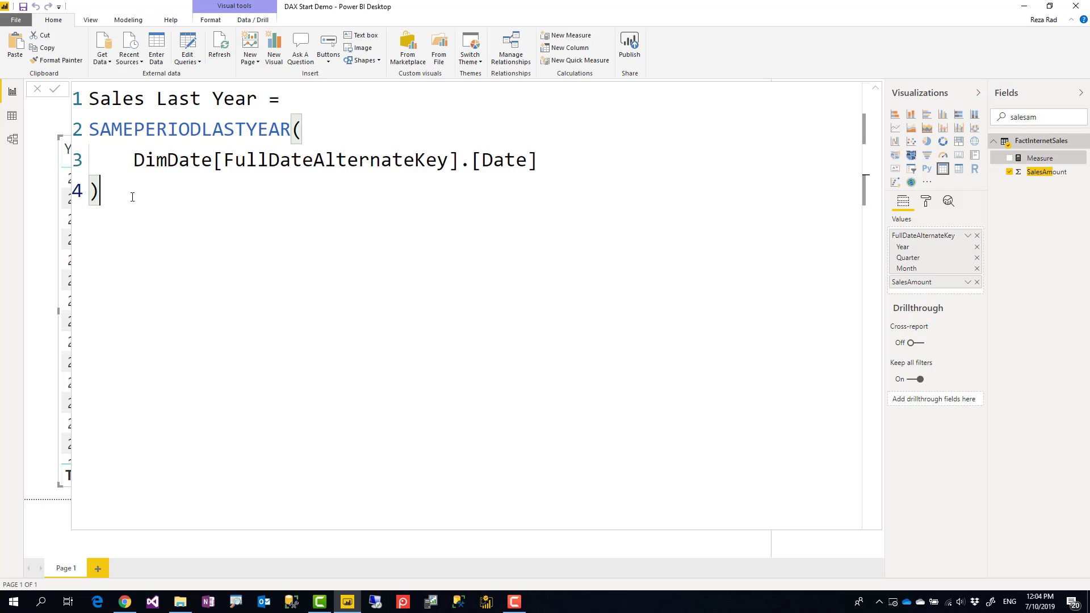
drag(107, 184, 86, 144)
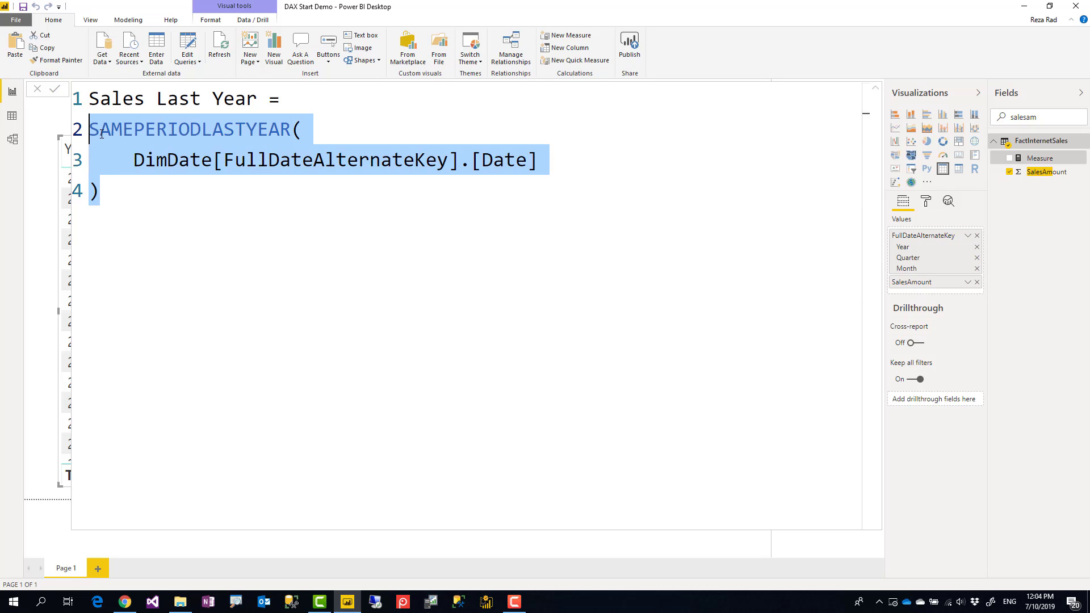
click(116, 199)
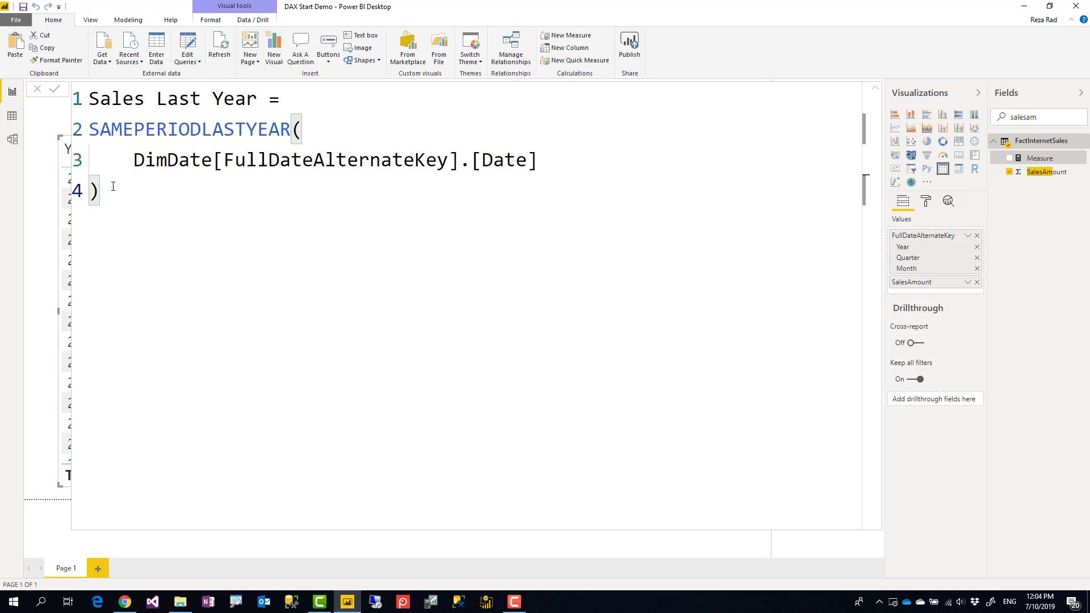
Insert CALCULATE( ahead of SAMEPERIODLASTYEAR on its own line, with SUM(FactInternetSales[SalesAmount]), as its expression argument.
drag(91, 134, 111, 202)
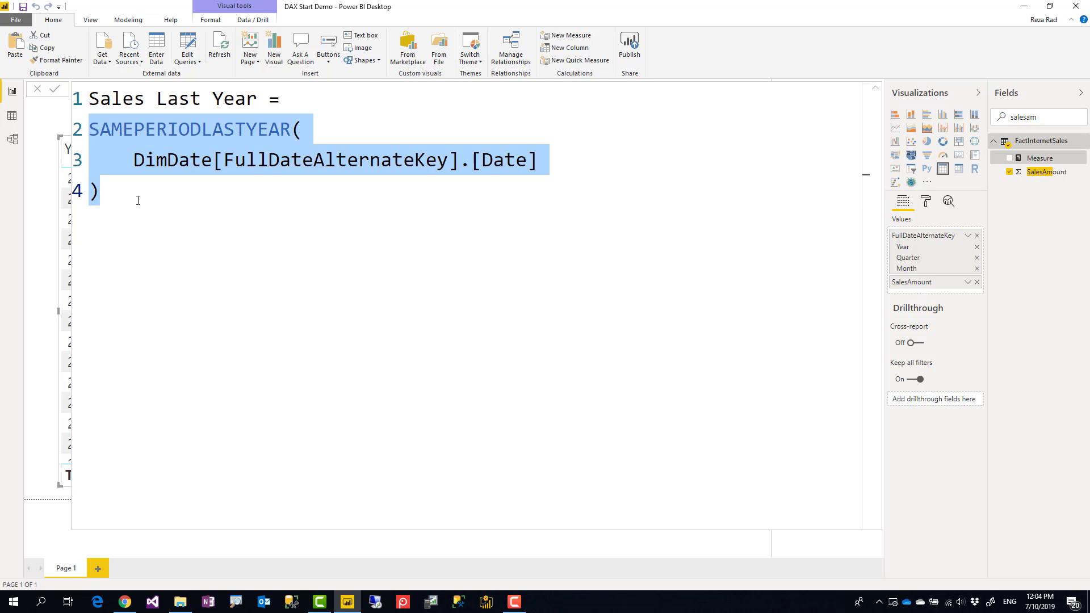
click(131, 196)
click(313, 101)
key(Return)
text(cal)
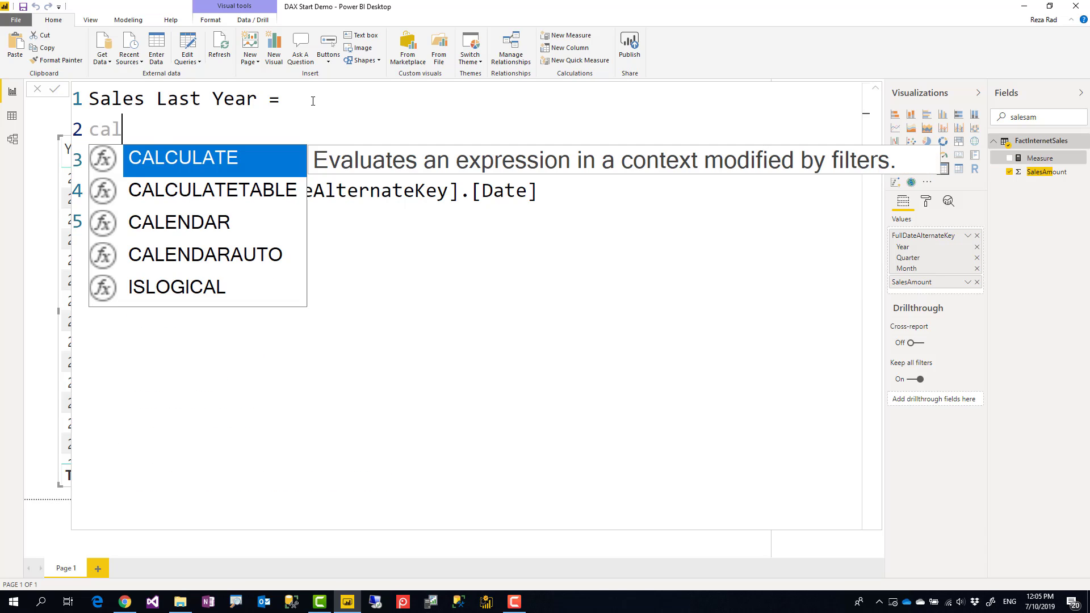
key(Tab)
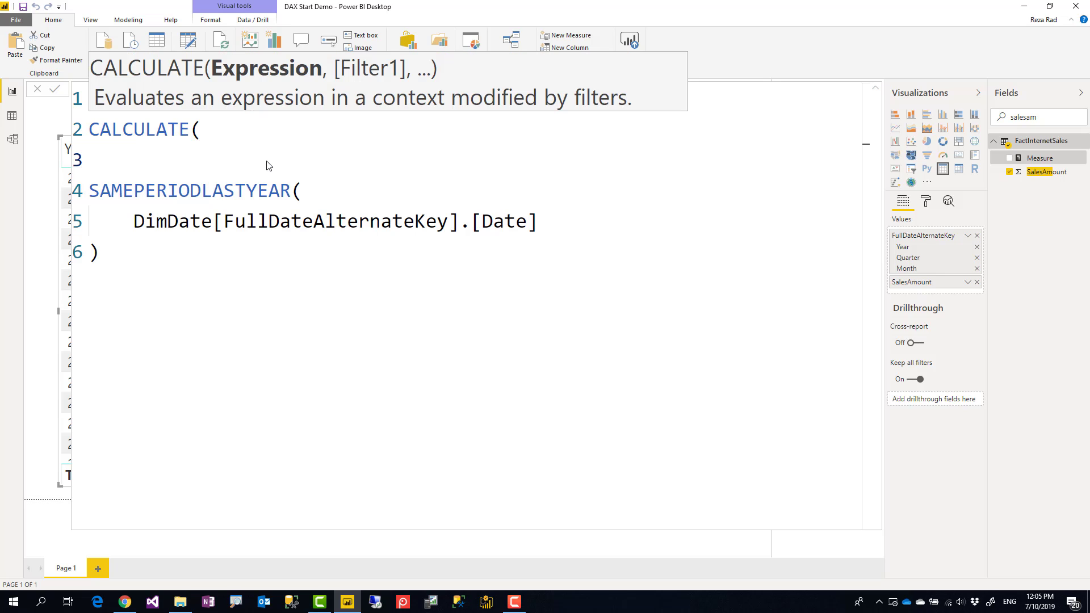
text(sum(sale)
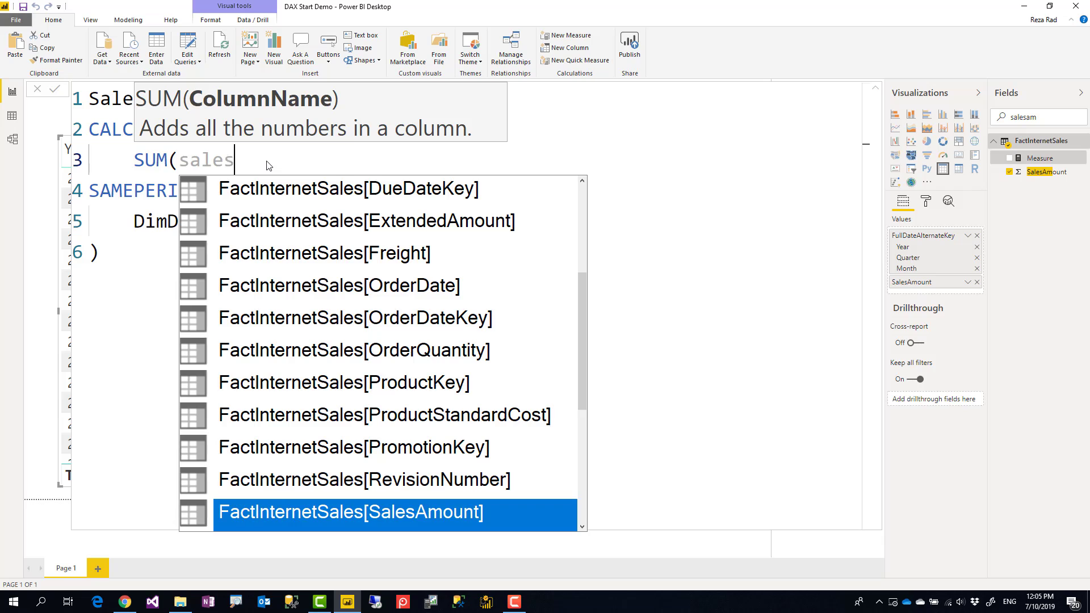
text(a)
key(Tab)
text())
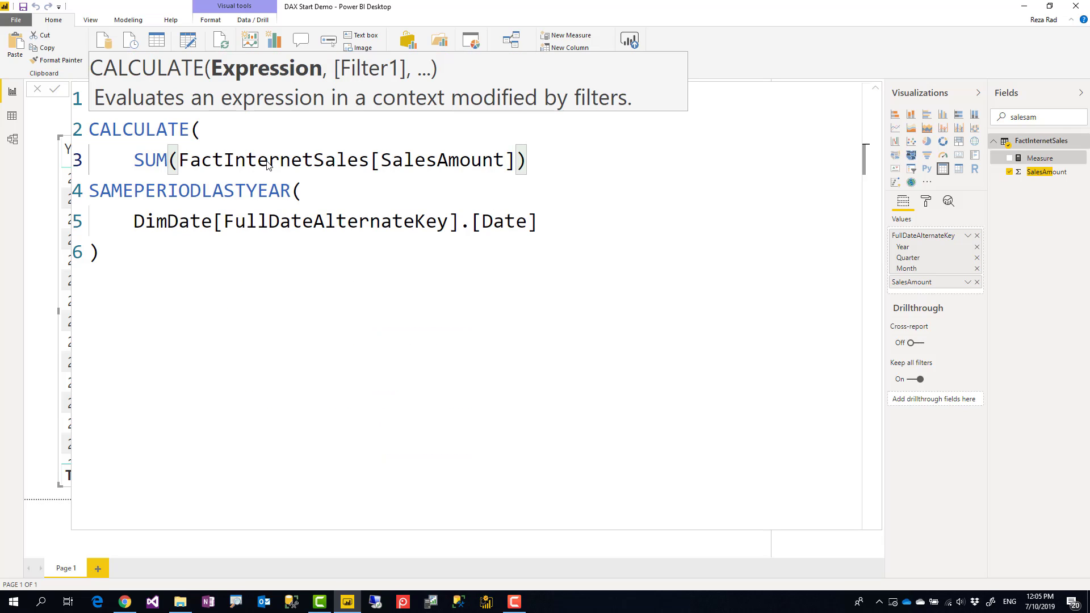
text(,)
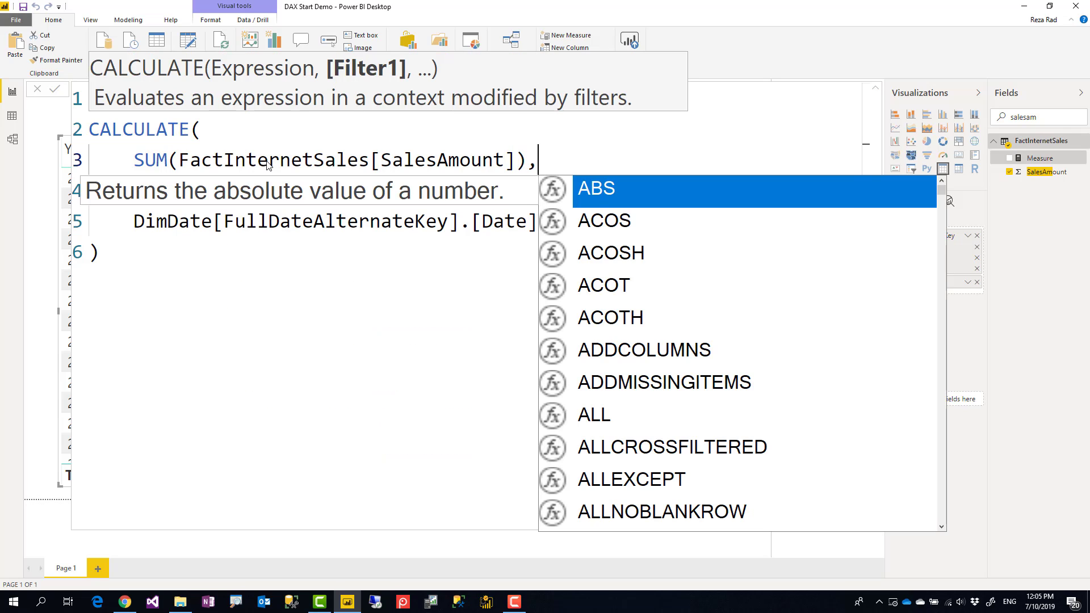
Indent the SAMEPERIODLASTYEAR block one level so that it lines up under the SUM argument of CALCULATE.
click(138, 257)
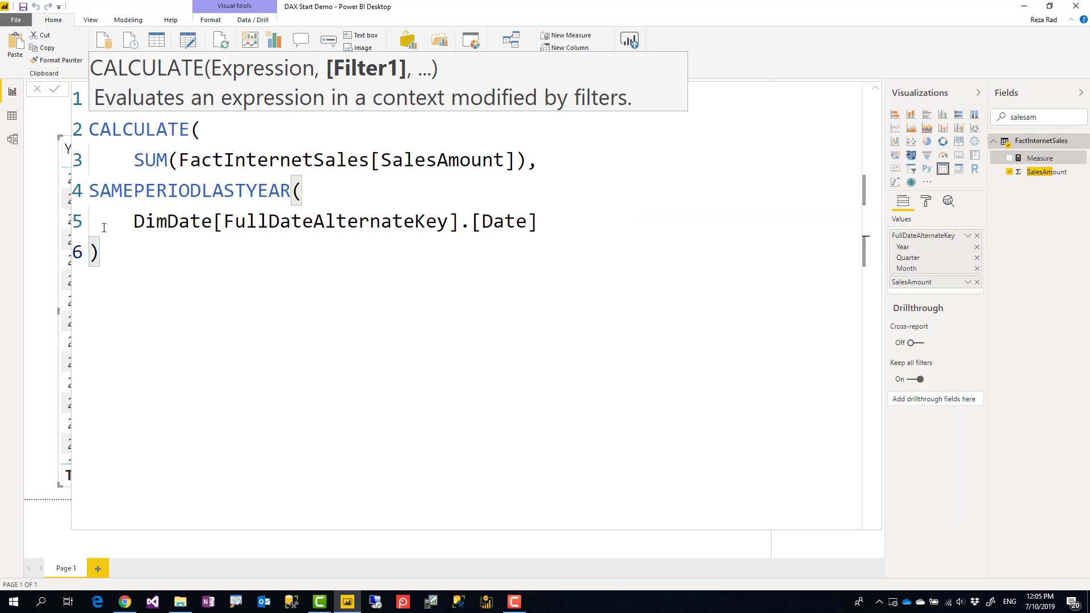
shift+click(89, 203)
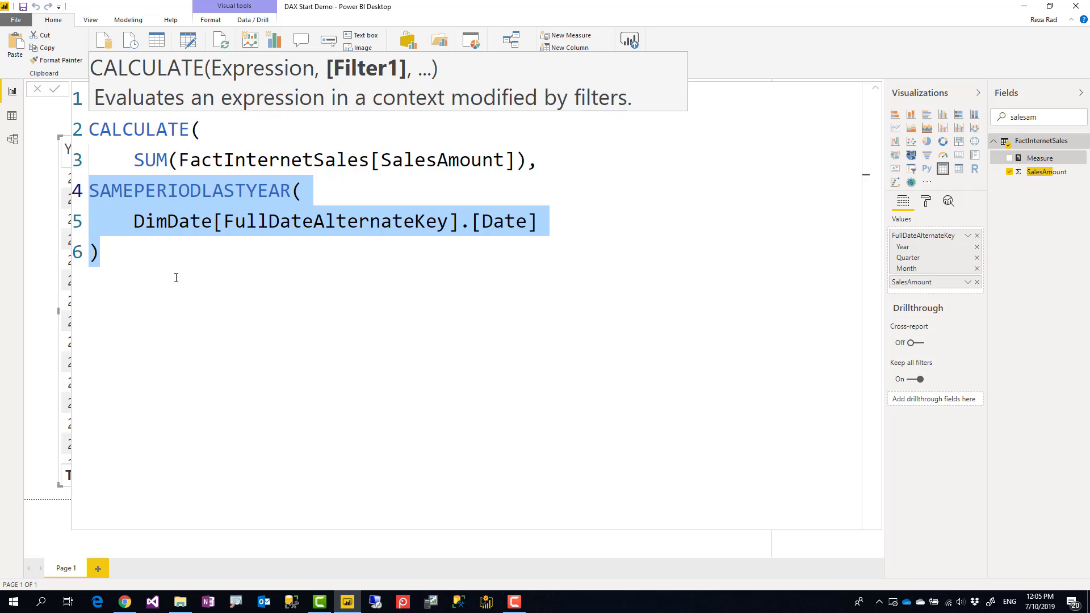
key(Tab)
click(166, 253)
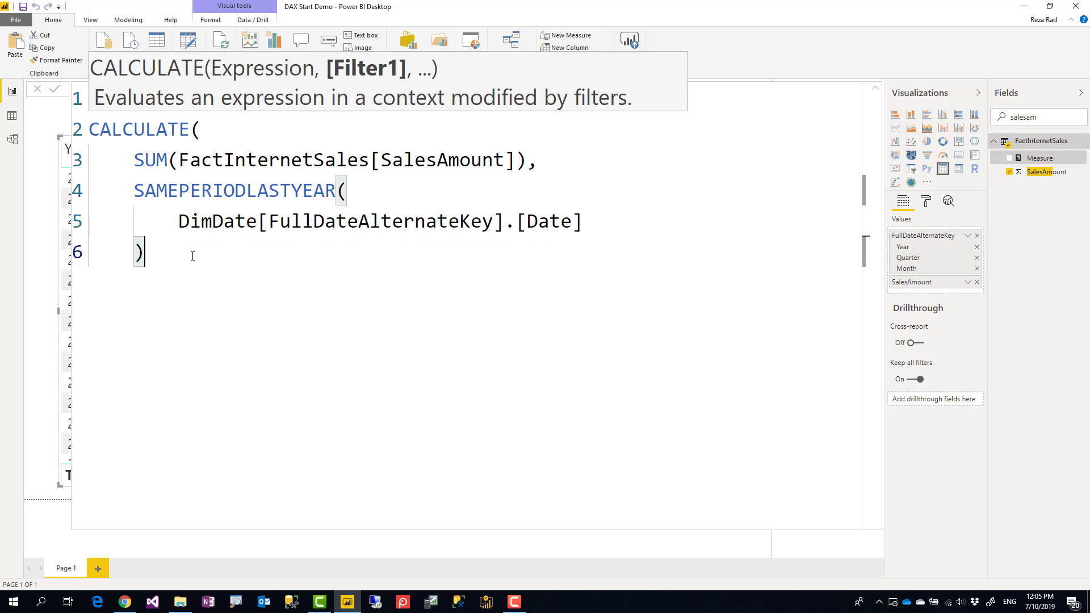
click(178, 130)
drag(139, 164, 527, 165)
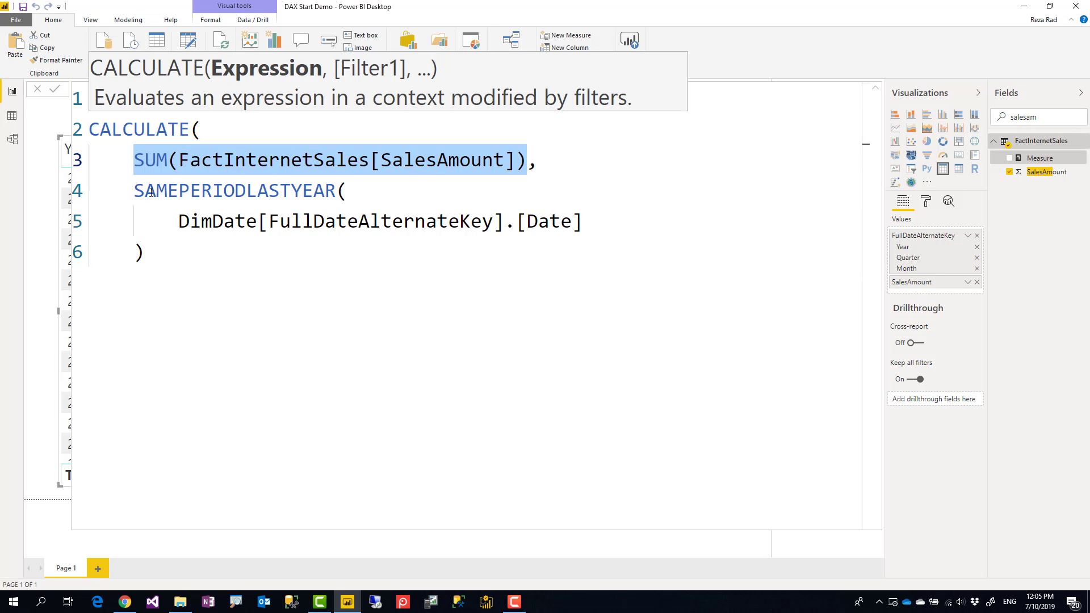
drag(136, 189, 154, 253)
click(199, 257)
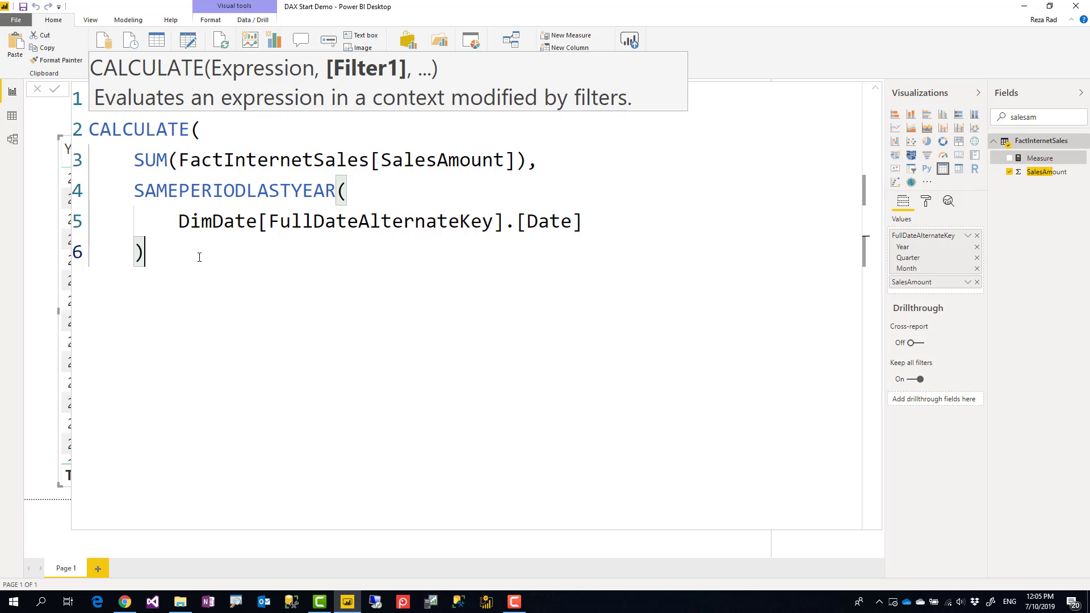
Close CALCULATE with a parenthesis on a new line, collapse the formula editor and add Sales Last Year to the table.
key(Return)
text())
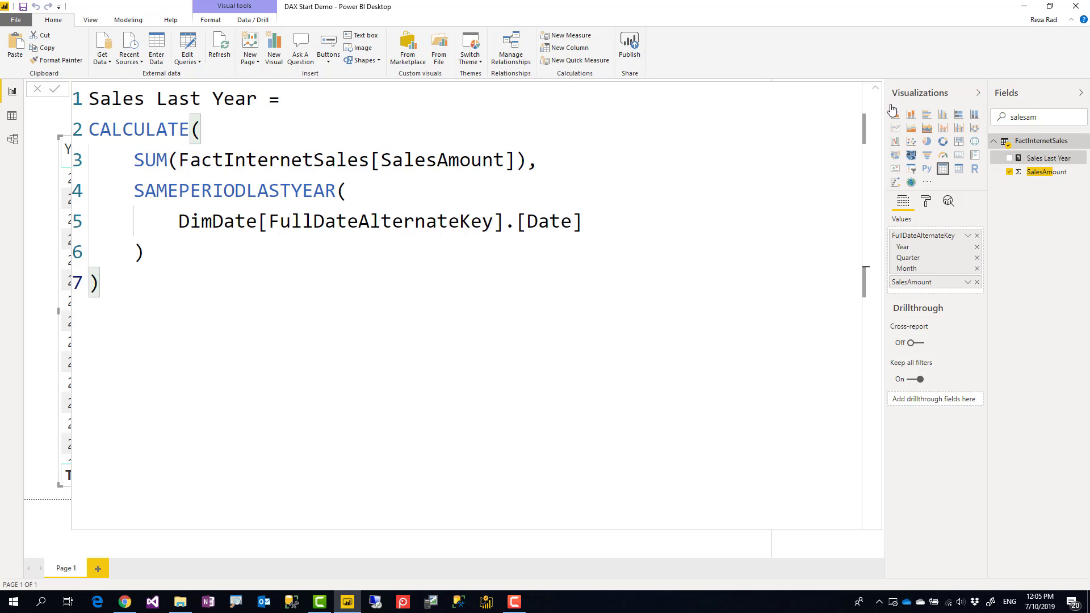
click(874, 88)
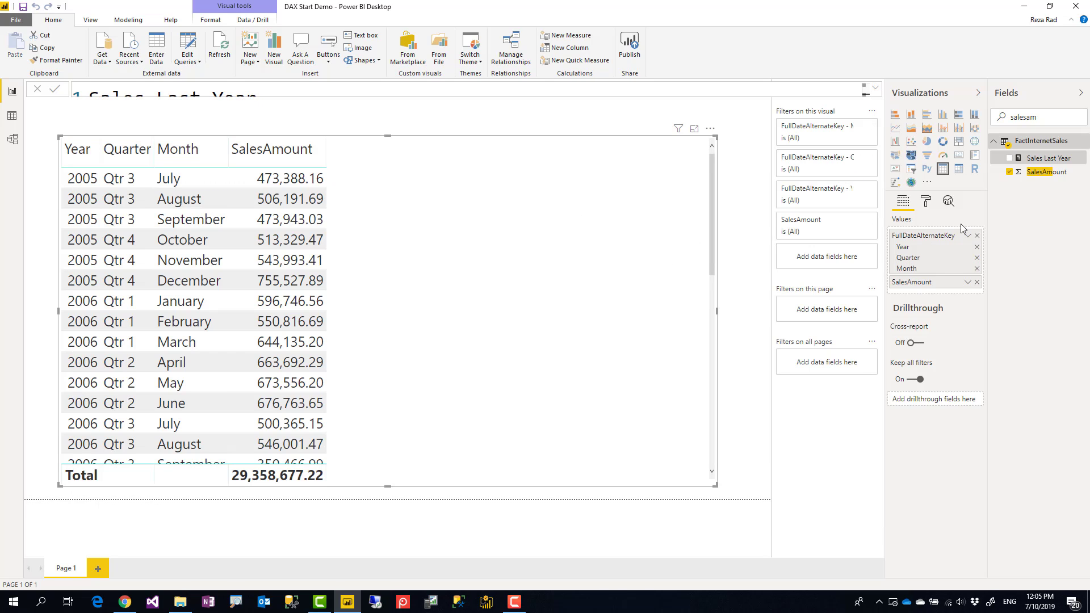
drag(1049, 159, 471, 314)
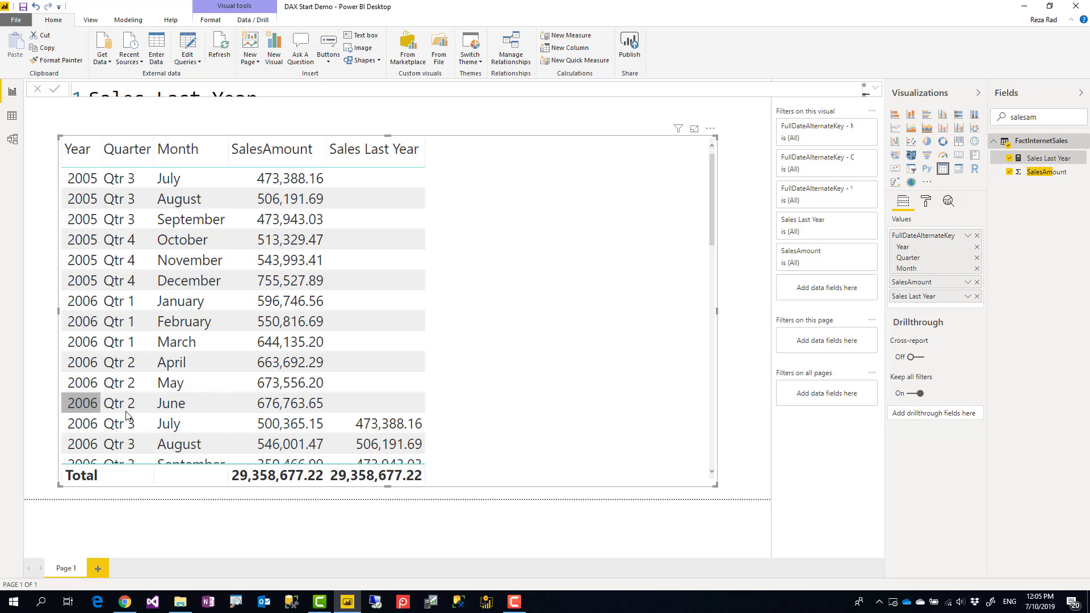
Compare the August 2006 row's SalesAmount and Sales Last Year with the SalesAmount of August 2005.
click(377, 404)
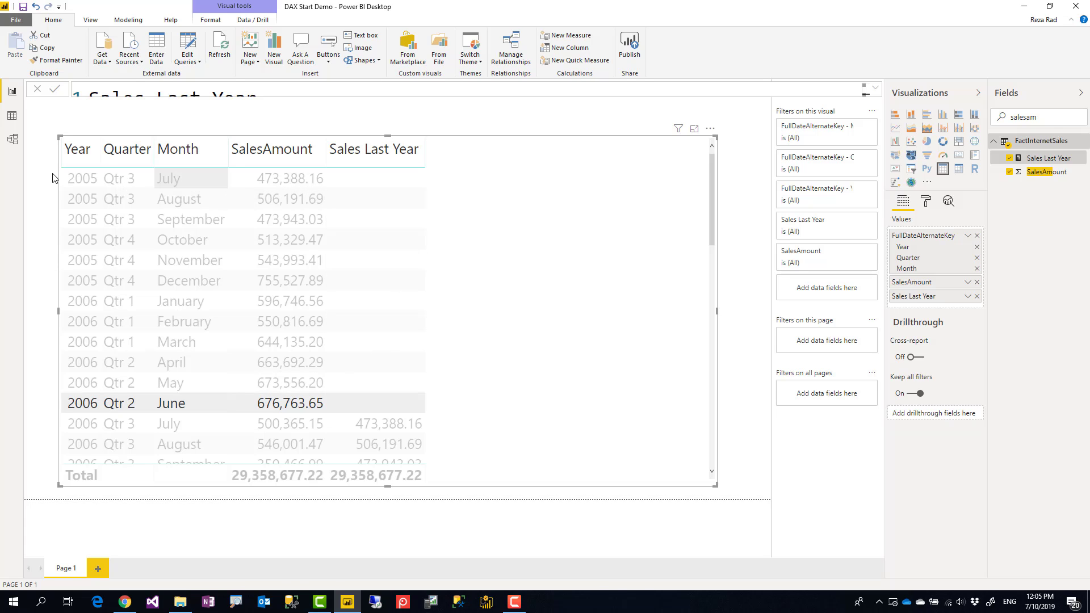
click(383, 403)
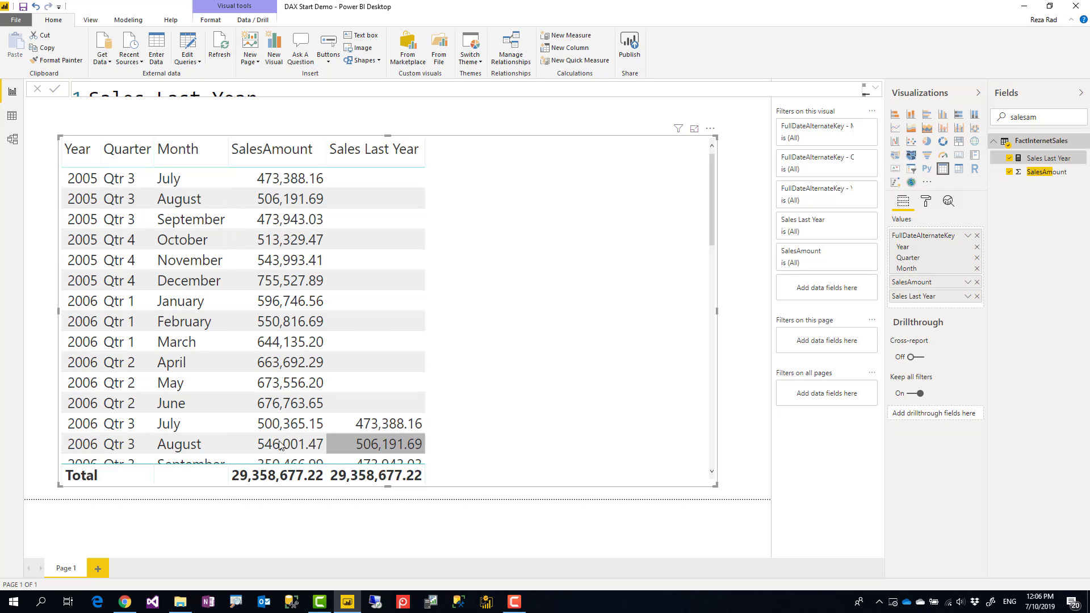
click(92, 445)
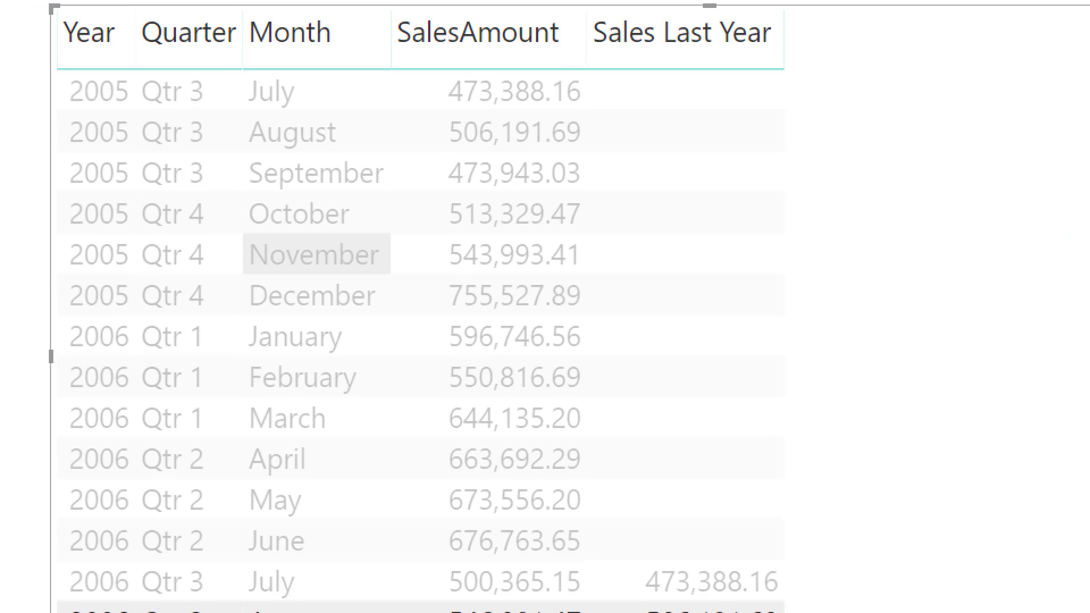
mouse_move(635, 556)
mouse_down()
mouse_move(698, 584)
mouse_move(833, 603)
mouse_move(812, 597)
mouse_up()
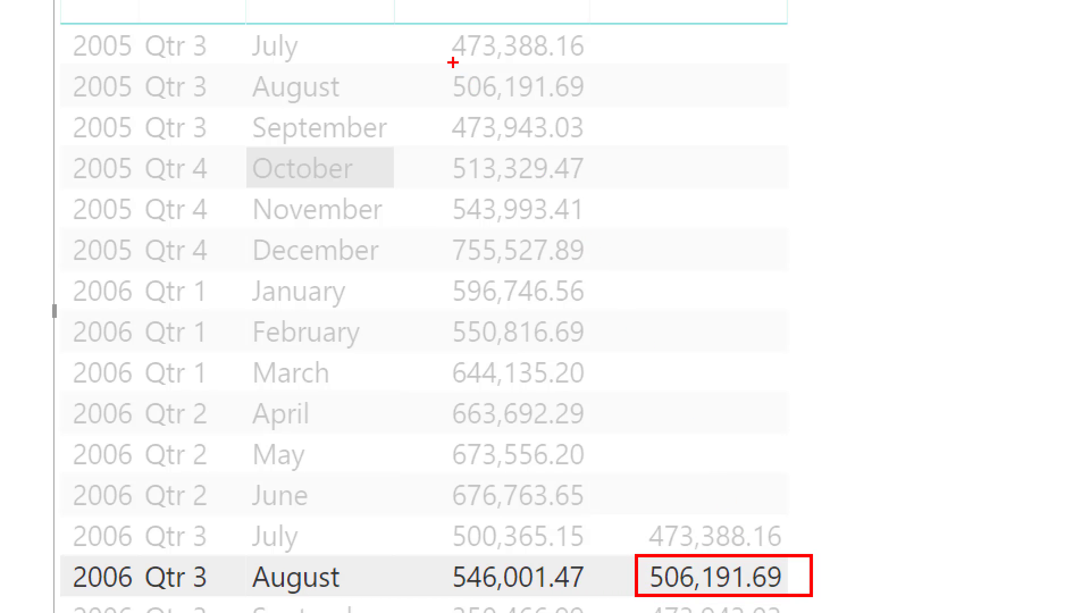
mouse_move(53, 64)
mouse_down()
mouse_move(317, 114)
mouse_move(602, 108)
mouse_up()
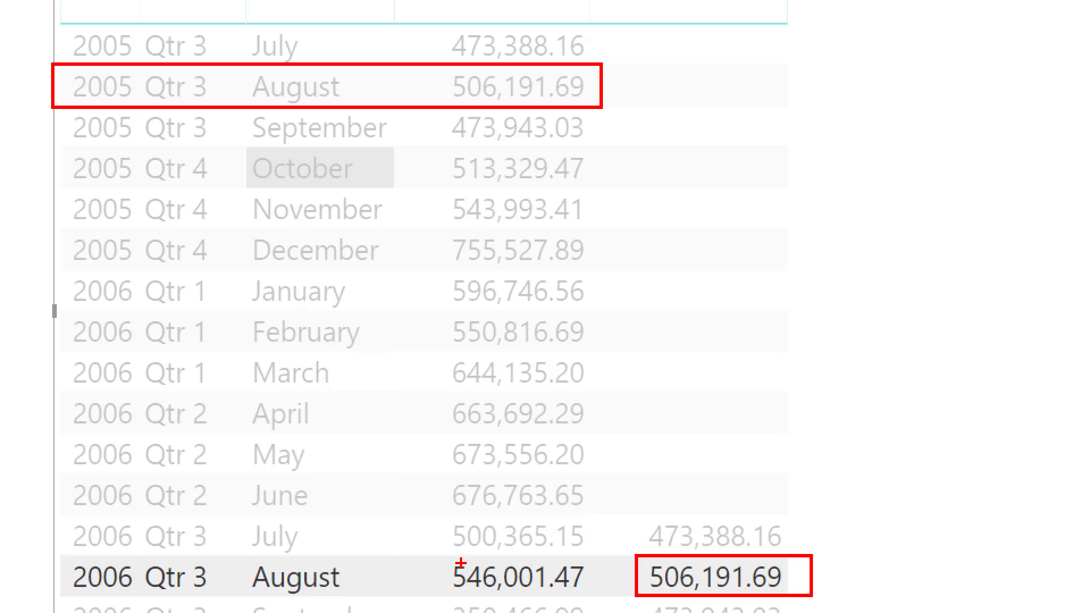
drag(438, 555, 593, 595)
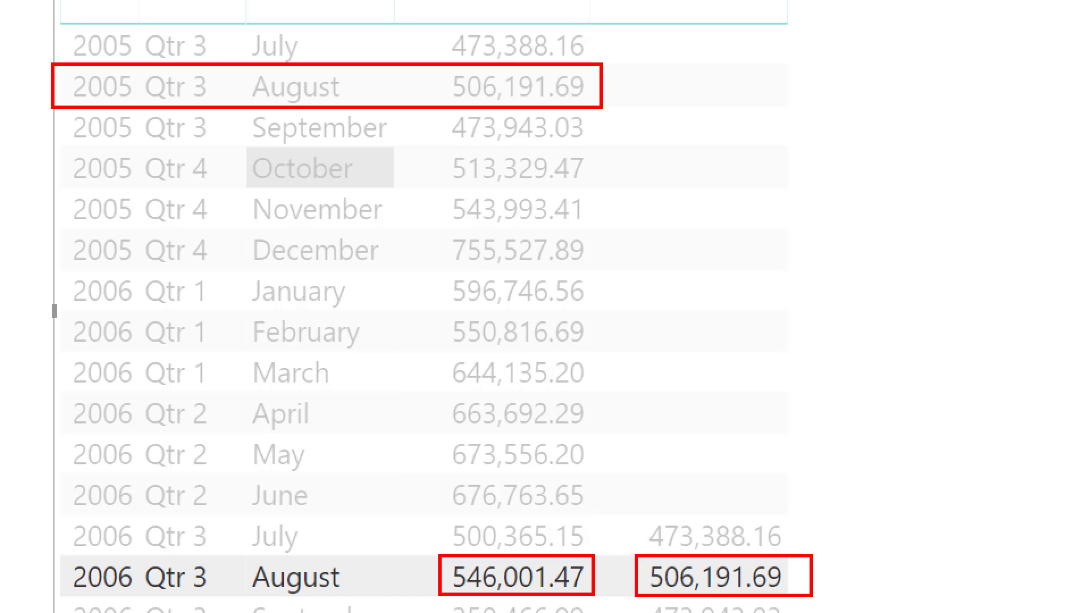
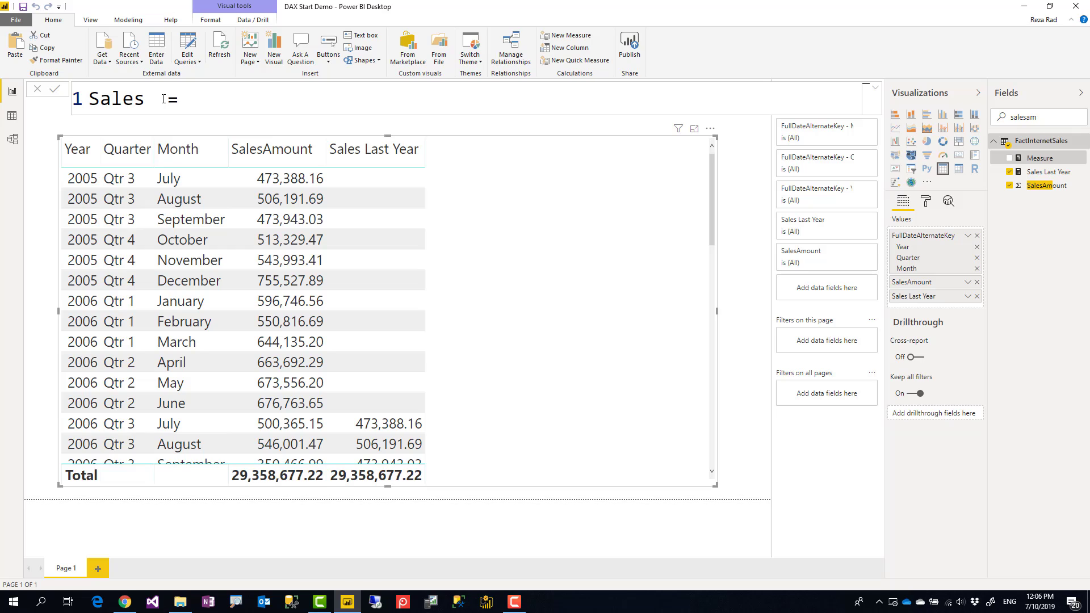
Name the new measure Sales YoY and start its expression with SUM over FactInternetSales[SalesAmount].
text(YoY %)
key(shift+Left)
key(shift+Left)
key(BackSpace)
text(sum(salesa)
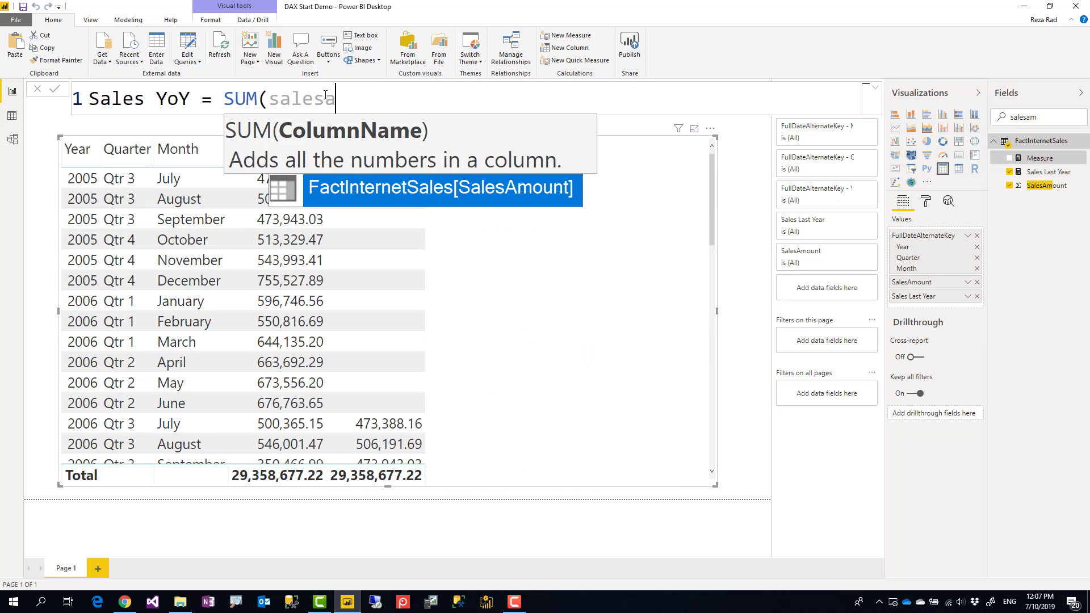
key(Tab)
Close the SUM and subtract the FactInternetSales[Sales Last Year] measure from it.
text()-same)
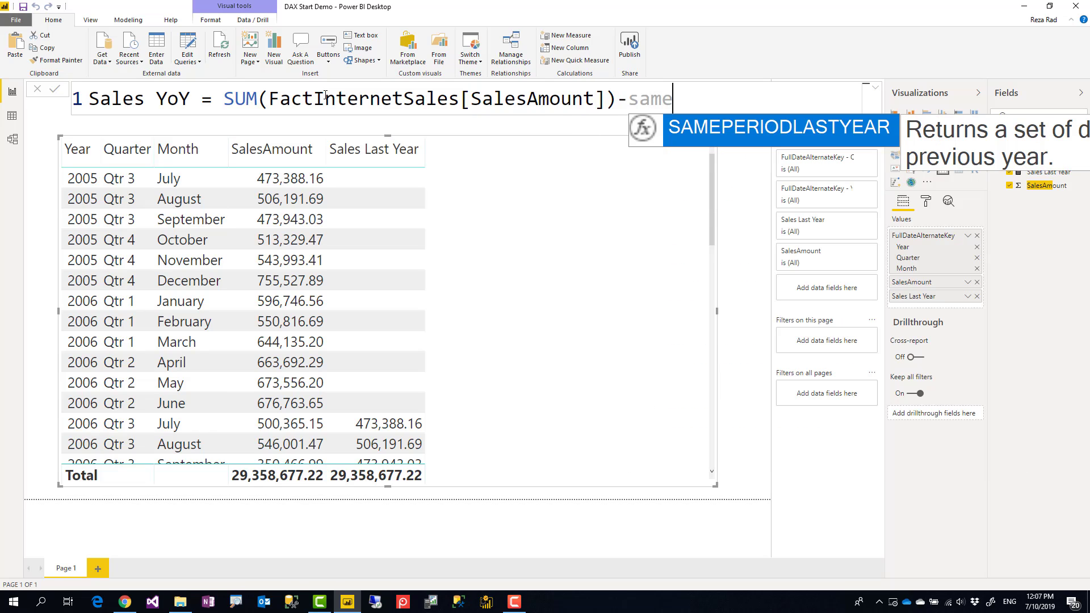
key(BackSpace)
key(BackSpace)
key(BackSpace)
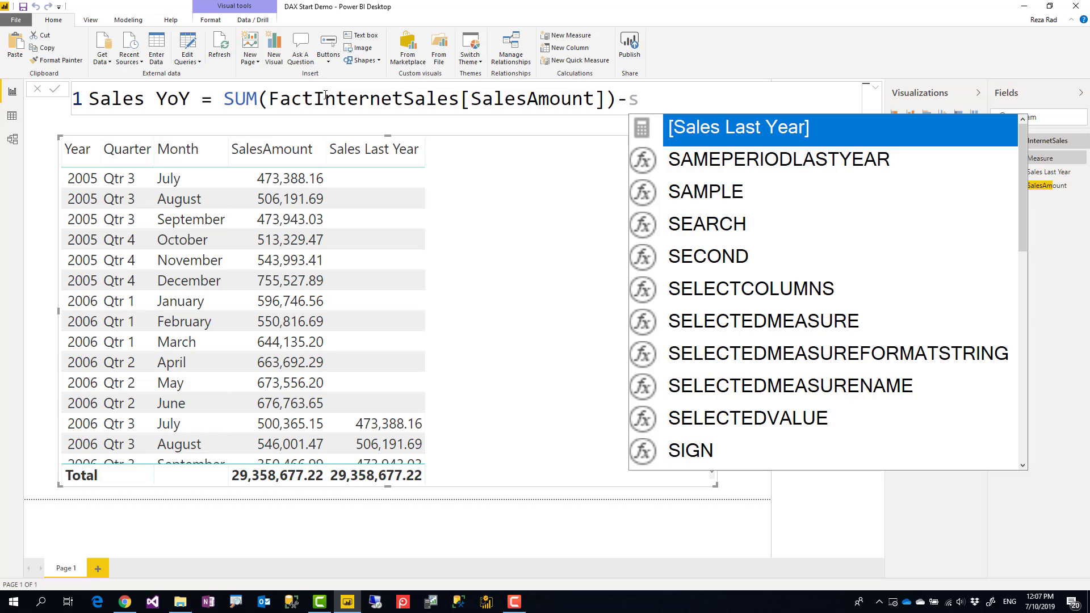
text(ales)
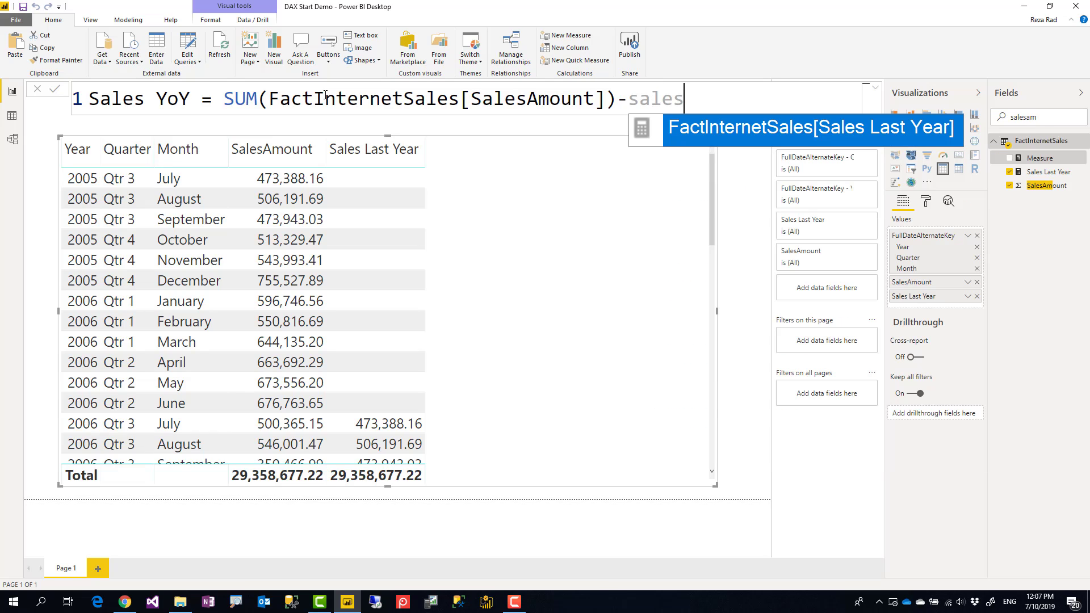
key(Tab)
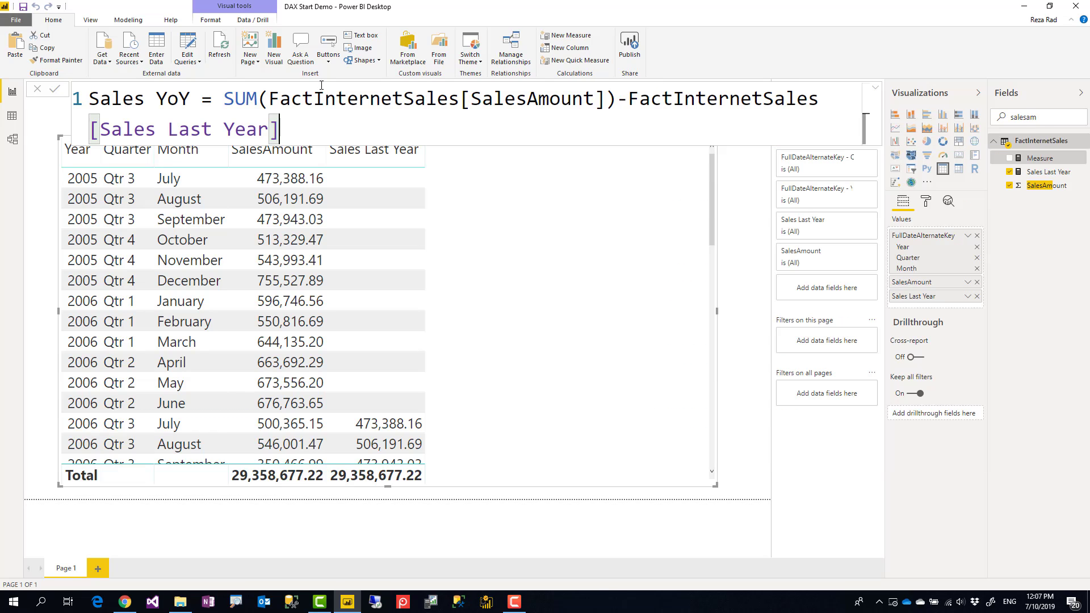
Move the subtraction to a second line, shorten the reference to [Sales Last Year] and commit the Sales YoY measure.
click(616, 100)
key(shift+Return)
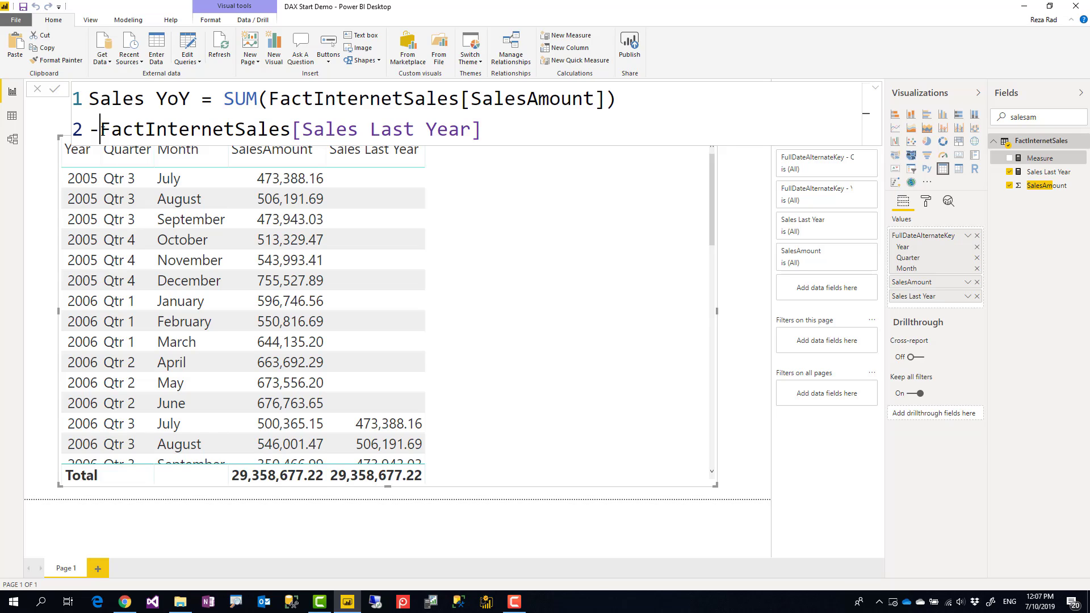
drag(100, 129, 290, 129)
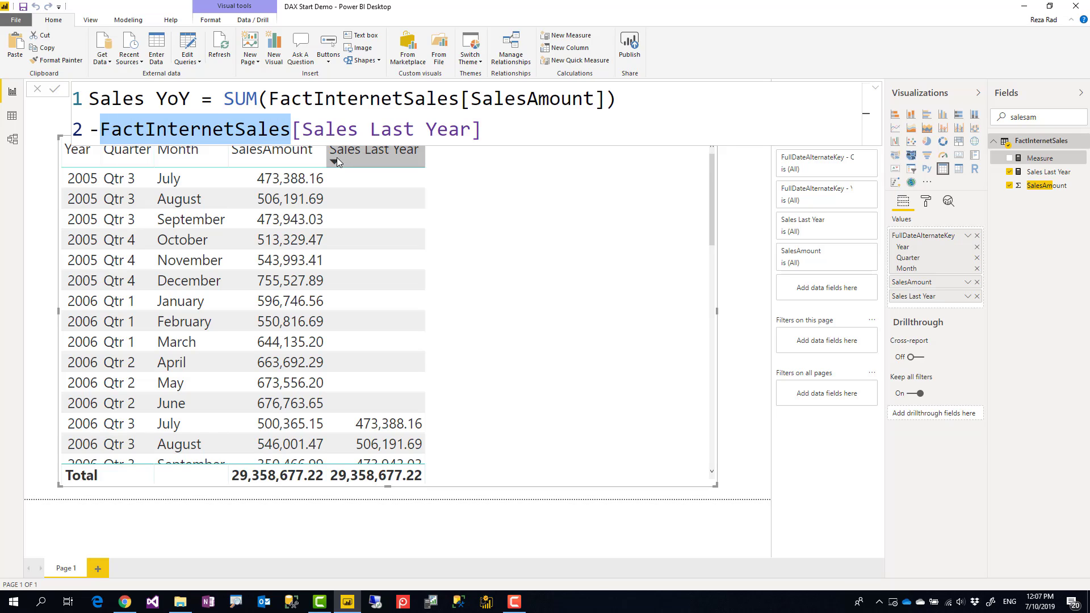
key(Delete)
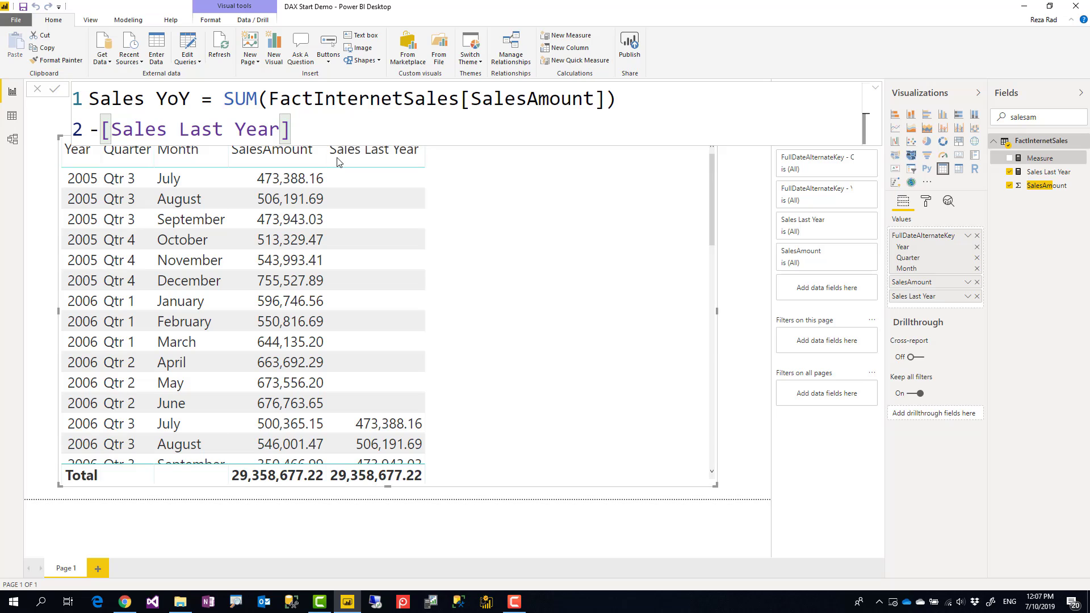
key(Return)
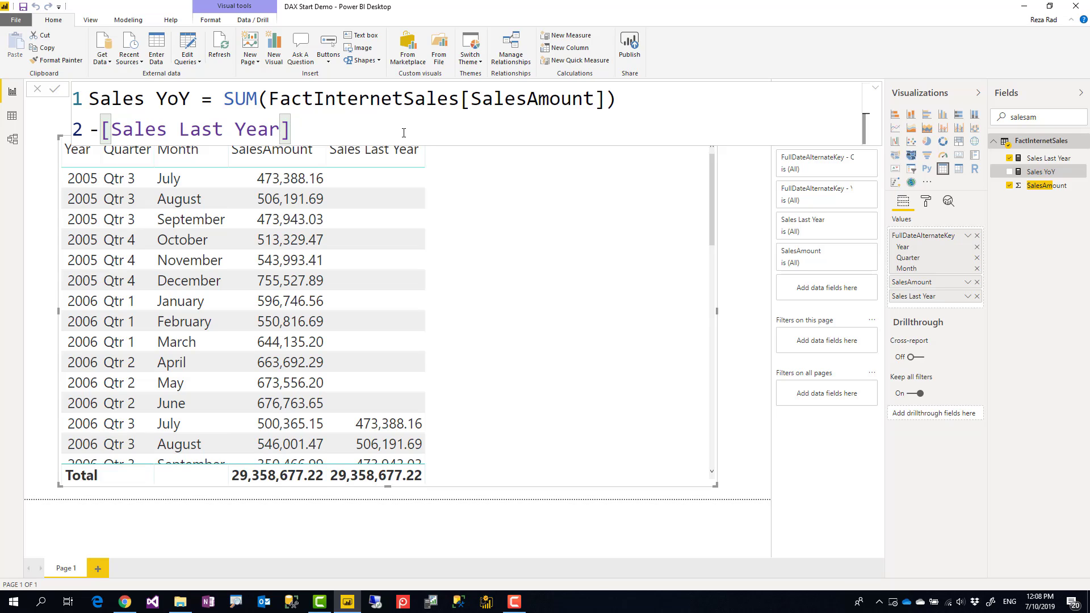
Add Sales YoY to the table and inspect its August 2006 and September 2006 rows.
drag(1041, 172, 800, 290)
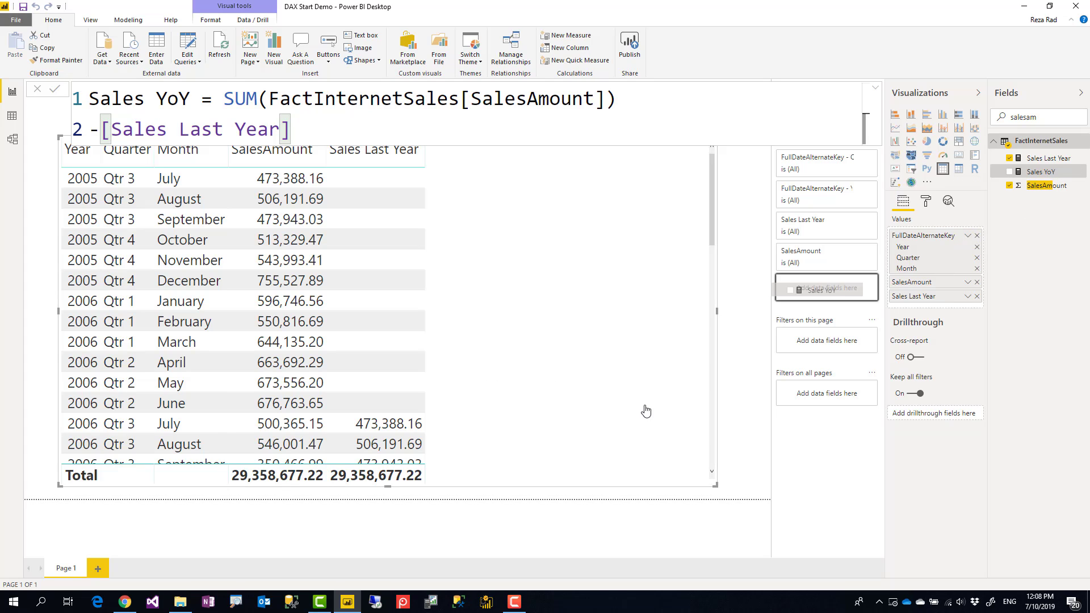
drag(645, 410, 594, 435)
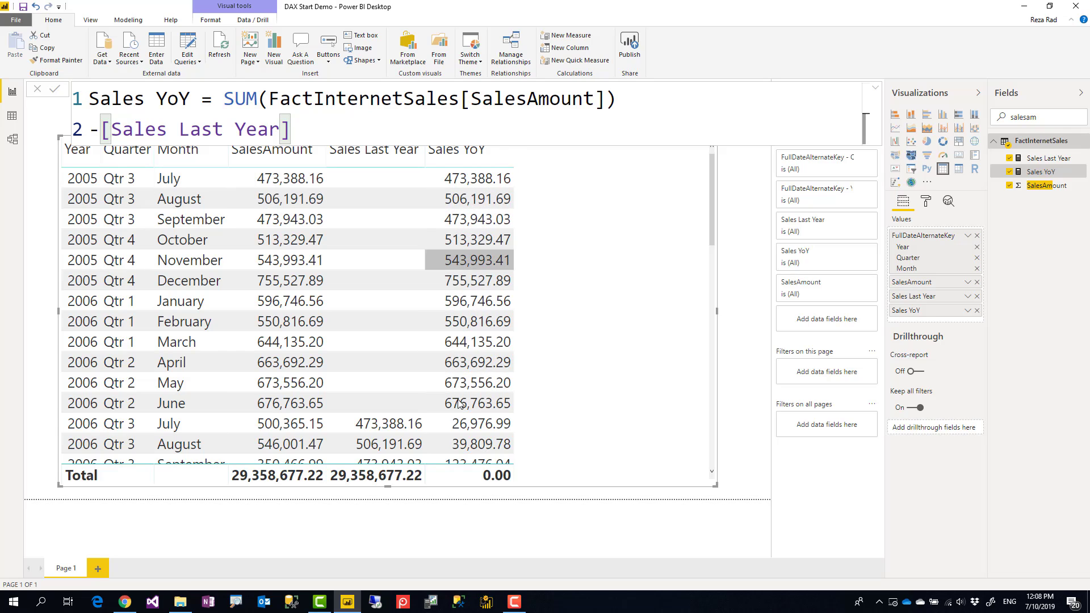
scroll(457, 414, down, 2)
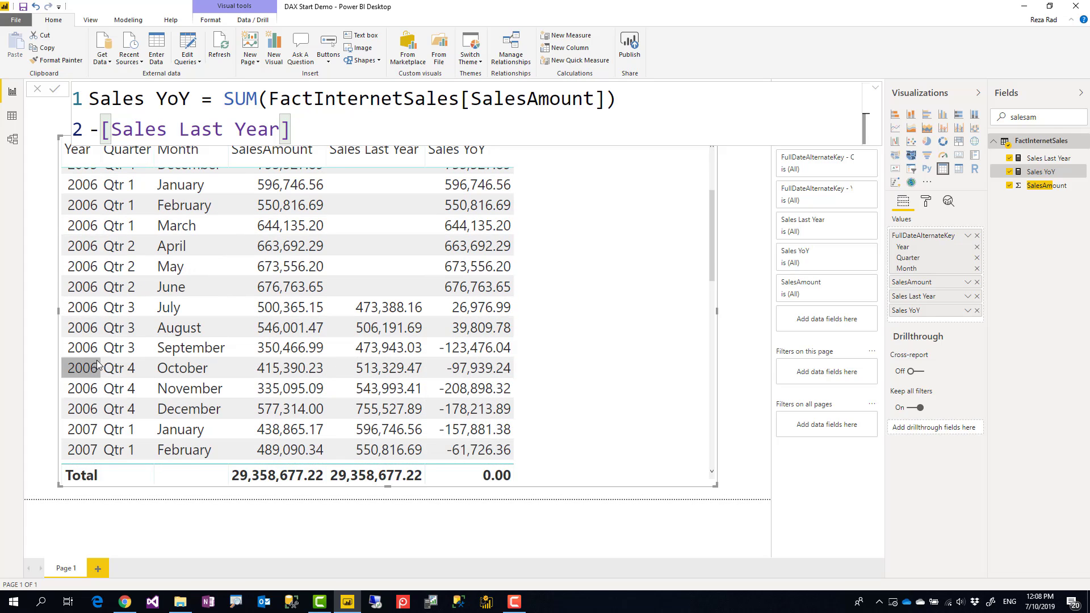
click(170, 328)
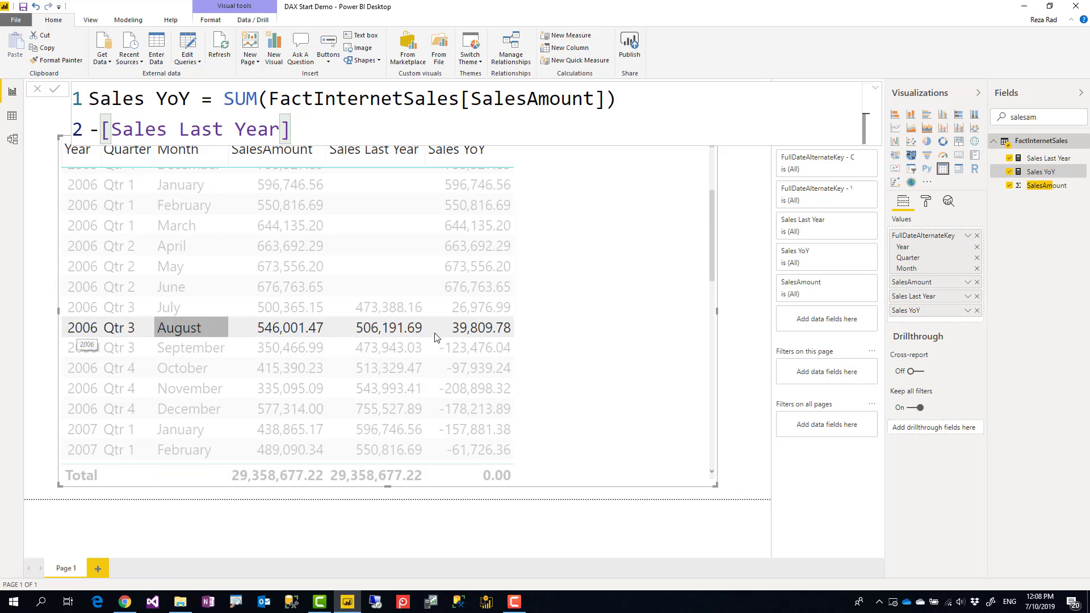
click(82, 352)
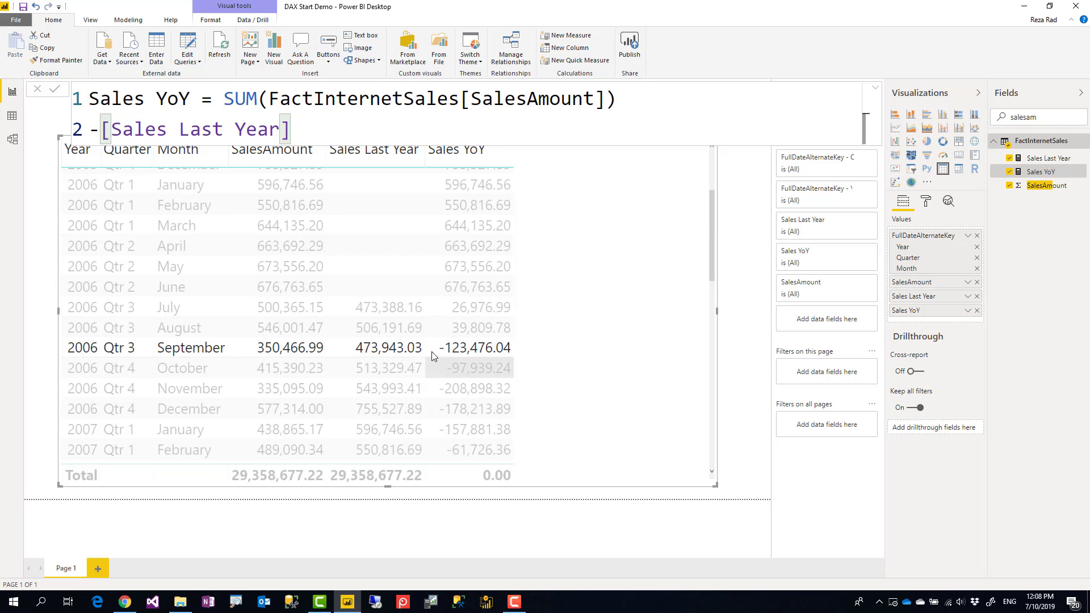
Create a new measure in FactInternetSales named Sales YoY% and start its expression with FactInternetSales[Sales YoY].
click(80, 356)
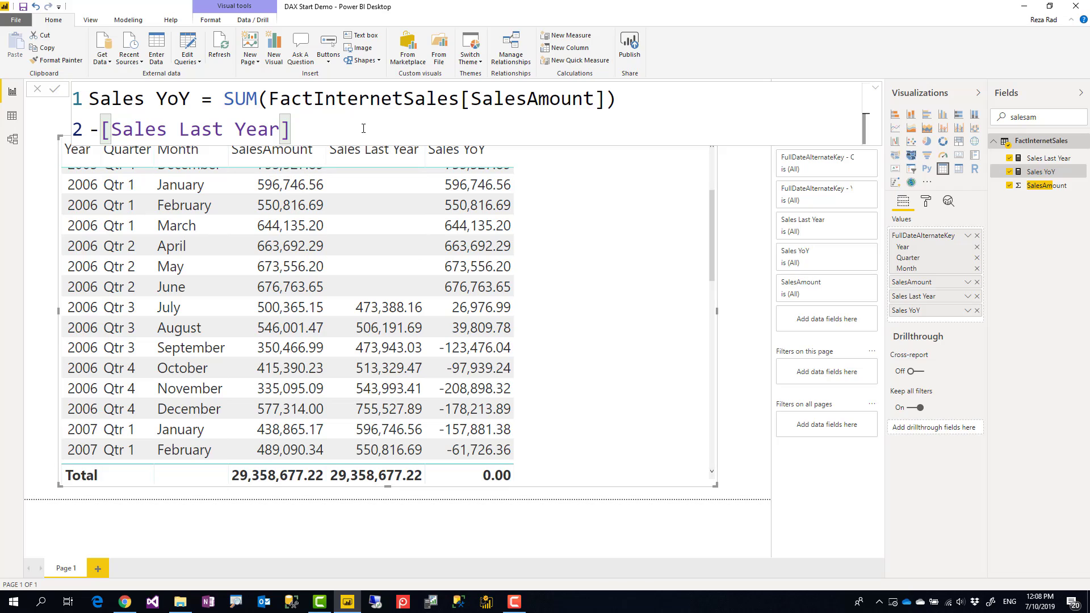
right_click(1022, 144)
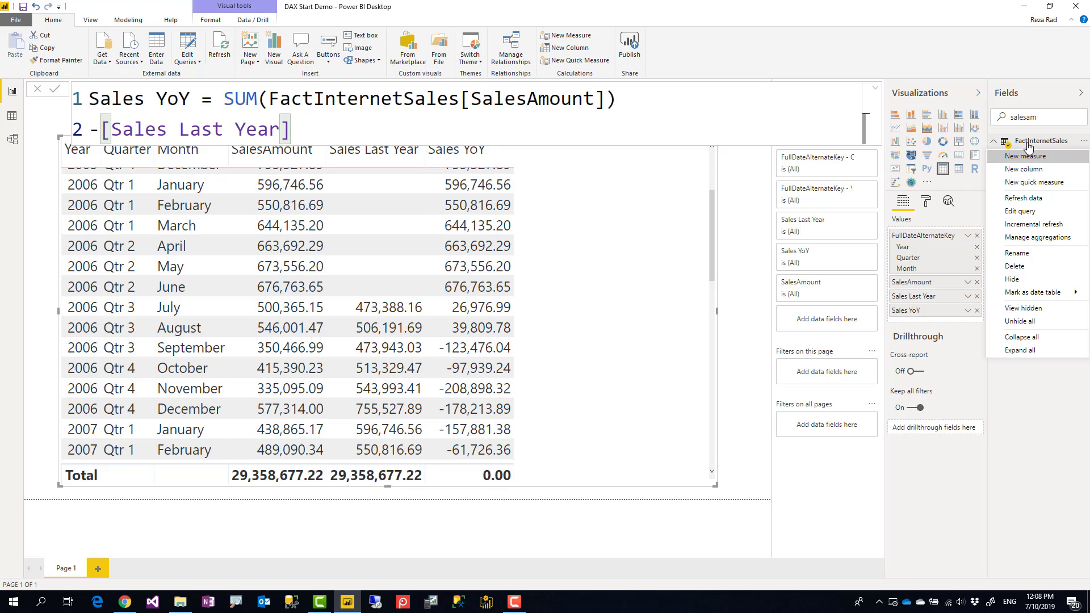
click(1030, 160)
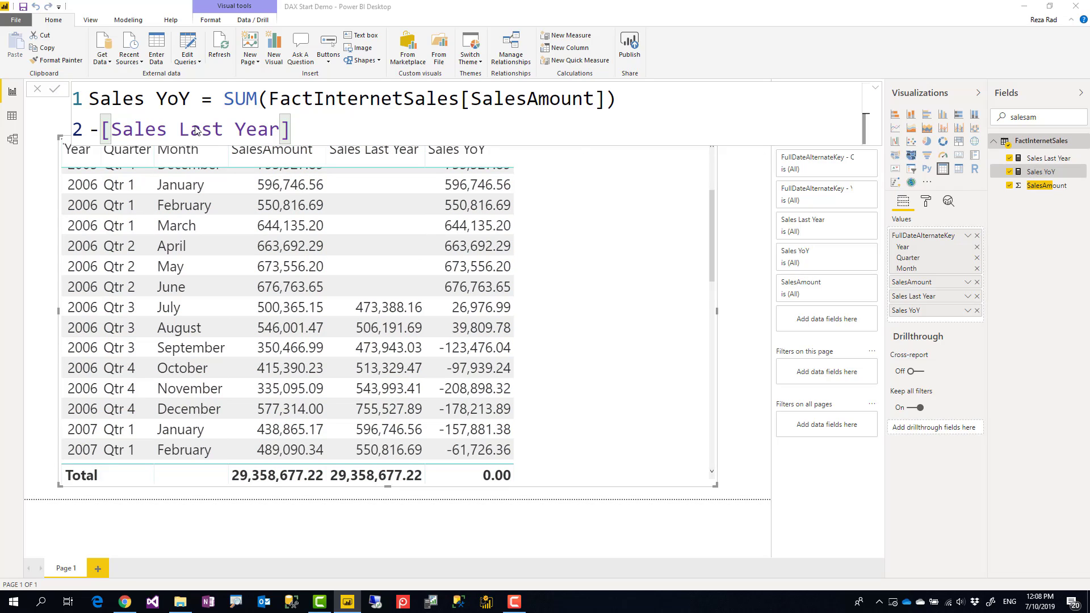
double_click(153, 95)
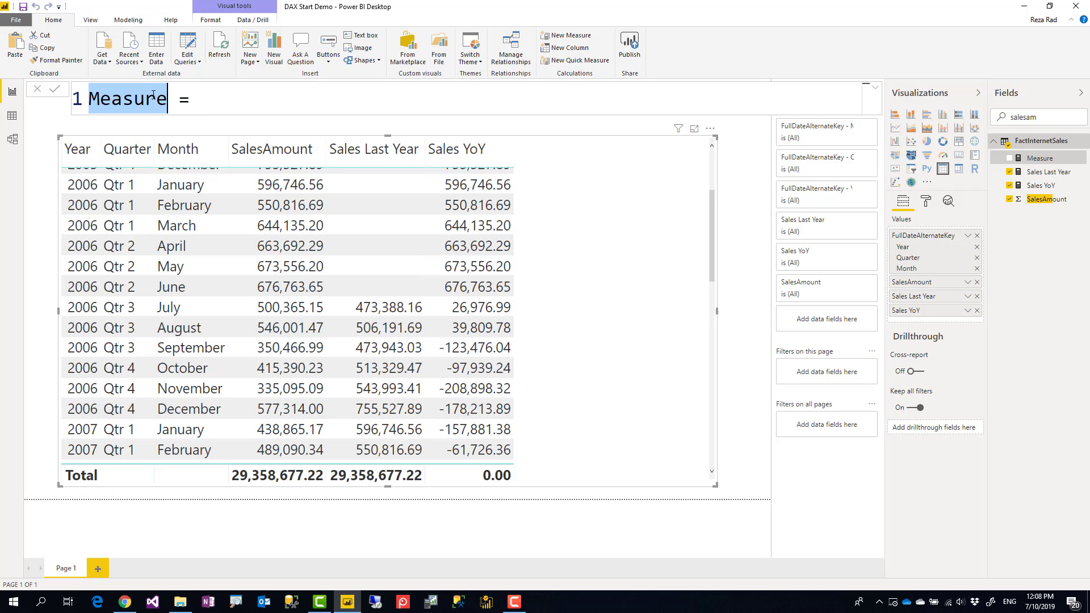
text(Sales Yoy)
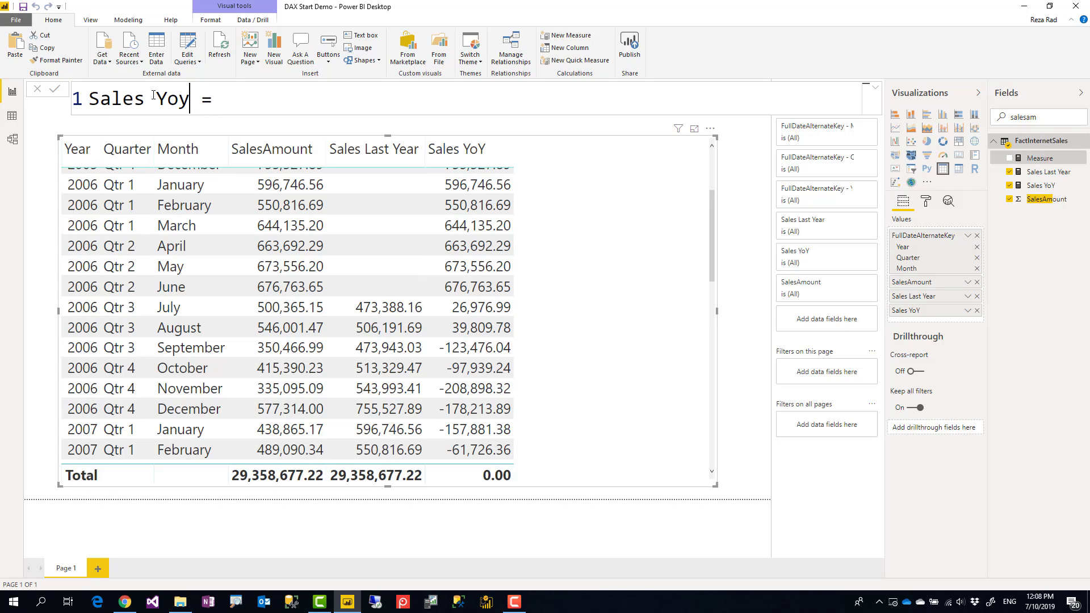
key(BackSpace)
text(Y% = sales)
key(Down)
key(Tab)
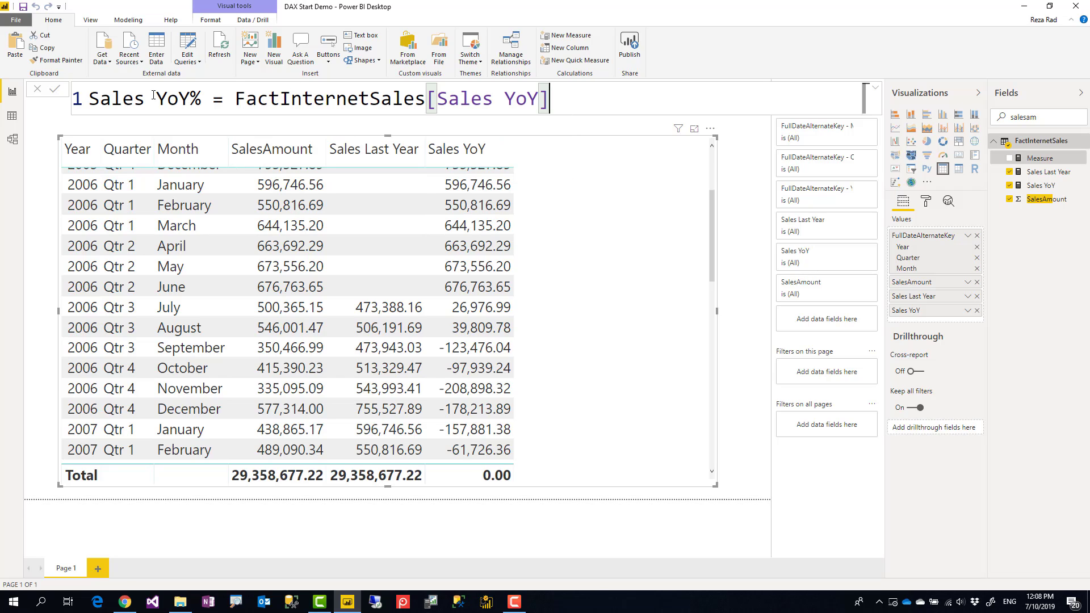
Shorten the measure reference in the Sales YoY% expression to [Sales YoY].
key(ctrl+Left)
key(ctrl+Left)
key(ctrl+Left)
key(ctrl+shift+Left)
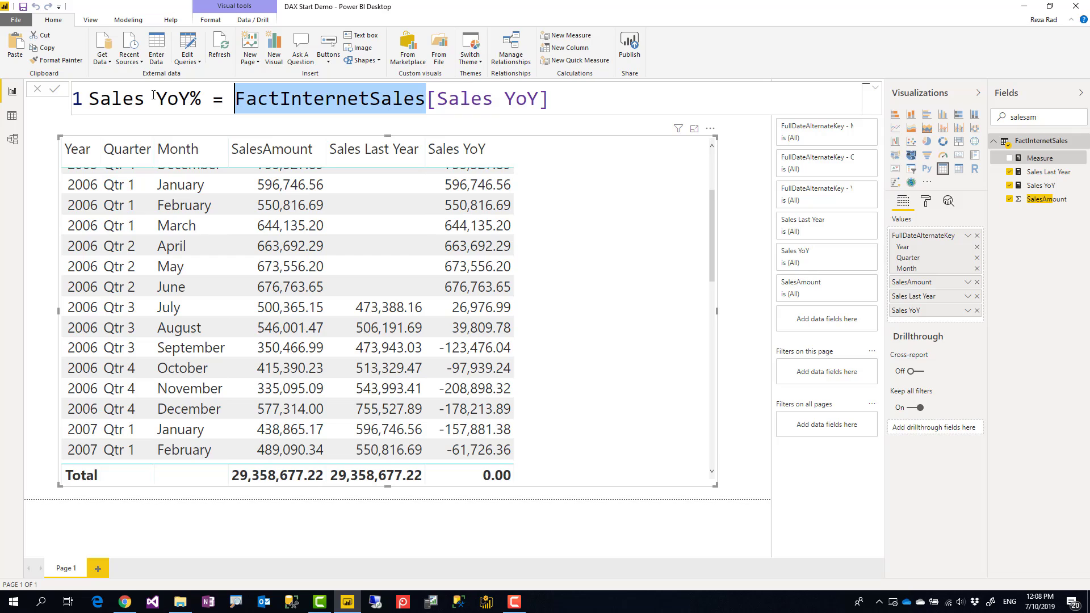
key(Delete)
key(End)
Divide [Sales YoY] by the Sales Last Year measure, with the reference shortened to [Sales Last Year].
text(/)
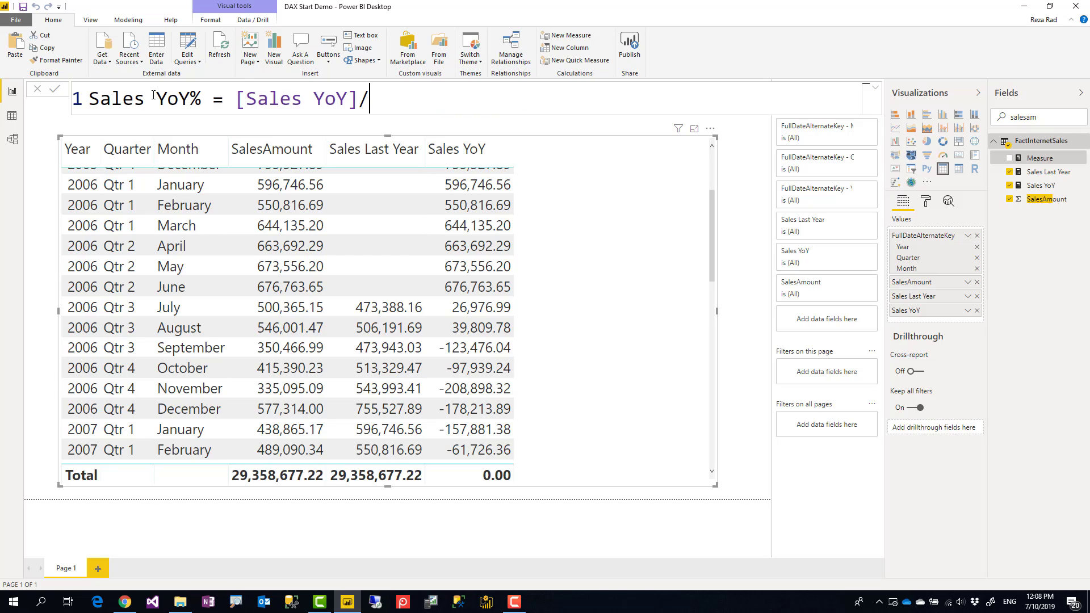
text(sal)
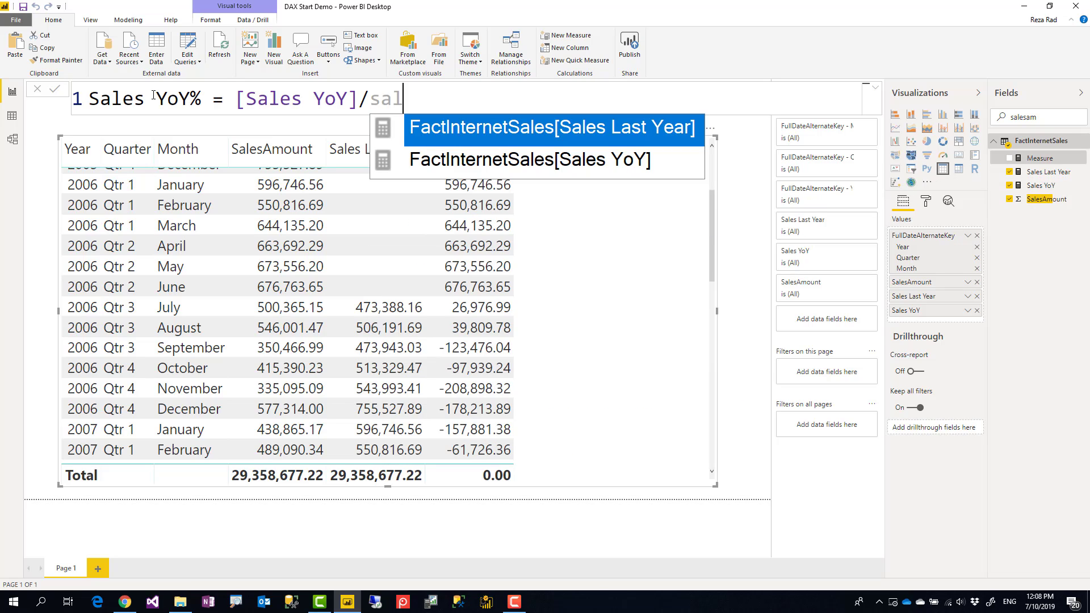
key(Tab)
key(Left)
key(Left)
key(Left)
key(Left)
key(Left)
key(Left)
key(Left)
key(Left)
key(Left)
key(Left)
key(Left)
key(Left)
key(Left)
key(Left)
key(Left)
key(Left)
key(Left)
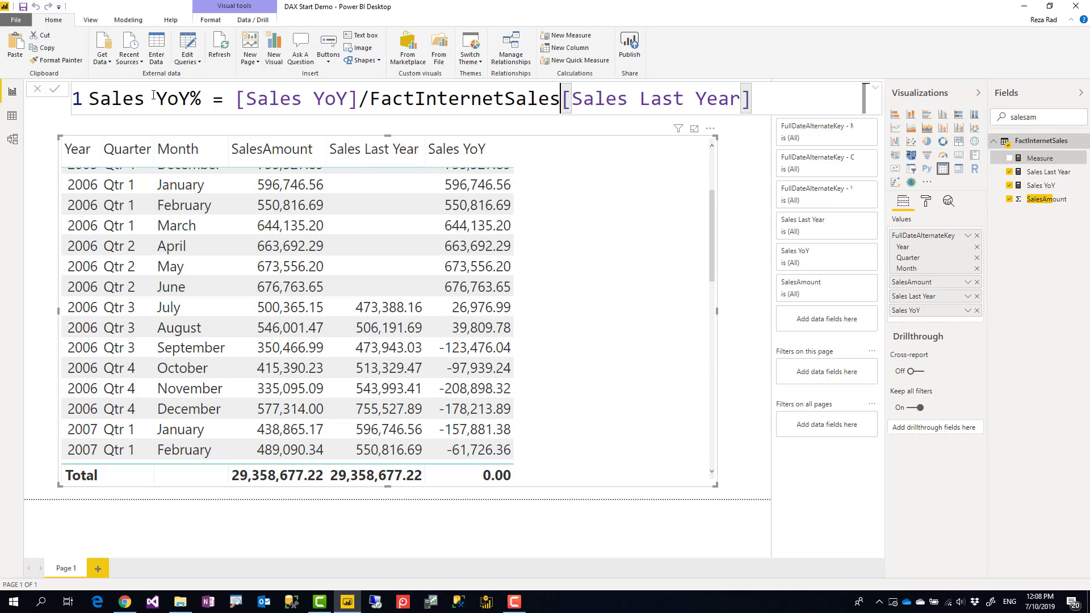
key(ctrl+BackSpace)
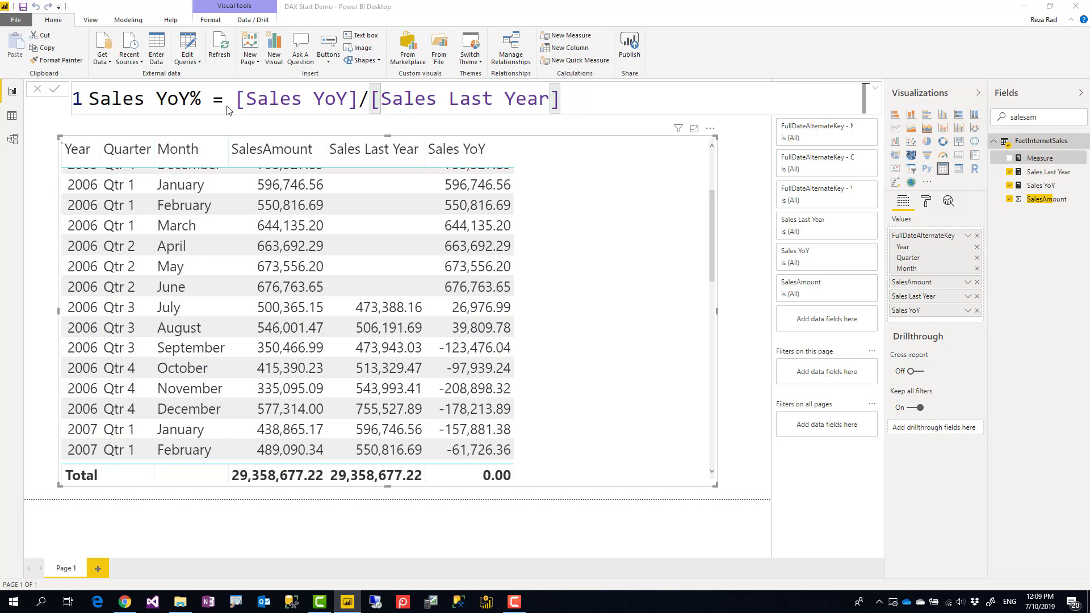
Commit the Sales YoY% measure and add it to the sales table.
key(Return)
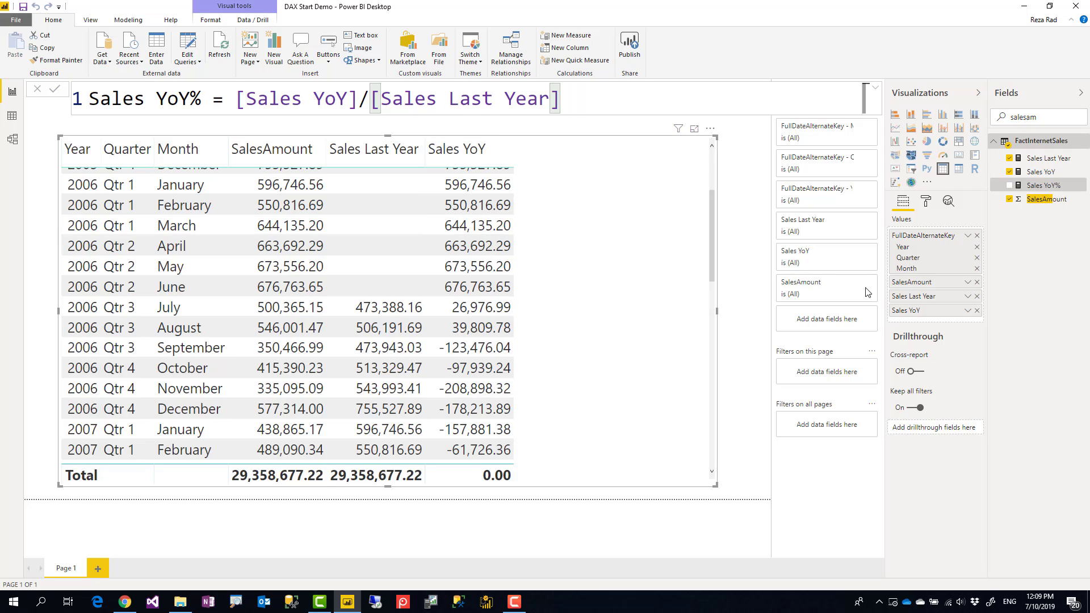
drag(1047, 192, 625, 363)
scroll(533, 266, up, 2)
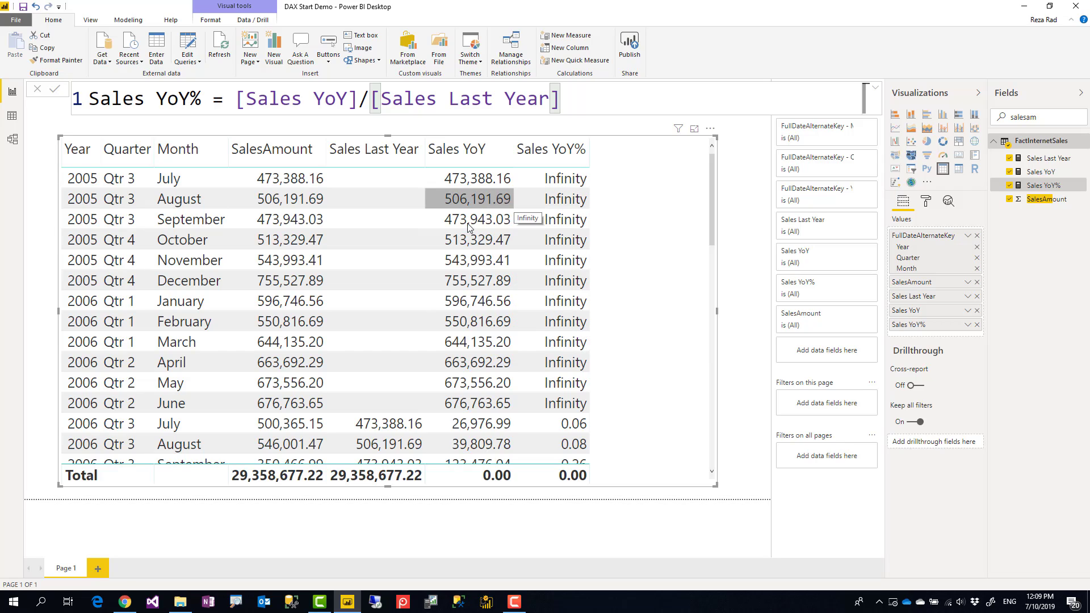
Rewrite the Sales YoY% division with the DIVIDE function, using [Sales YoY] as numerator and [Sales Last Year] as denominator.
click(364, 100)
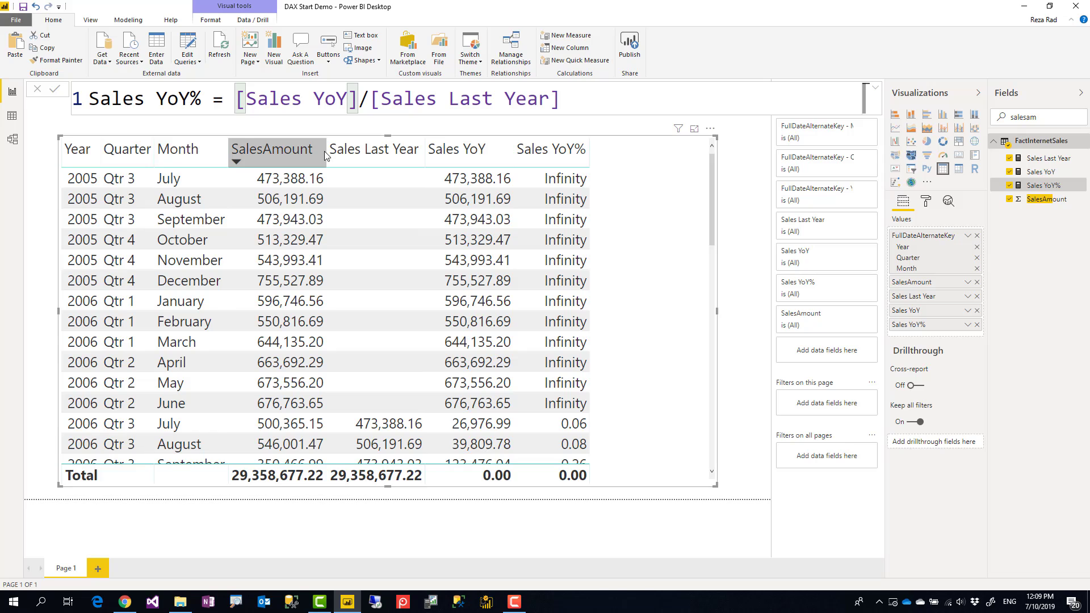
text(divi)
key(Tab)
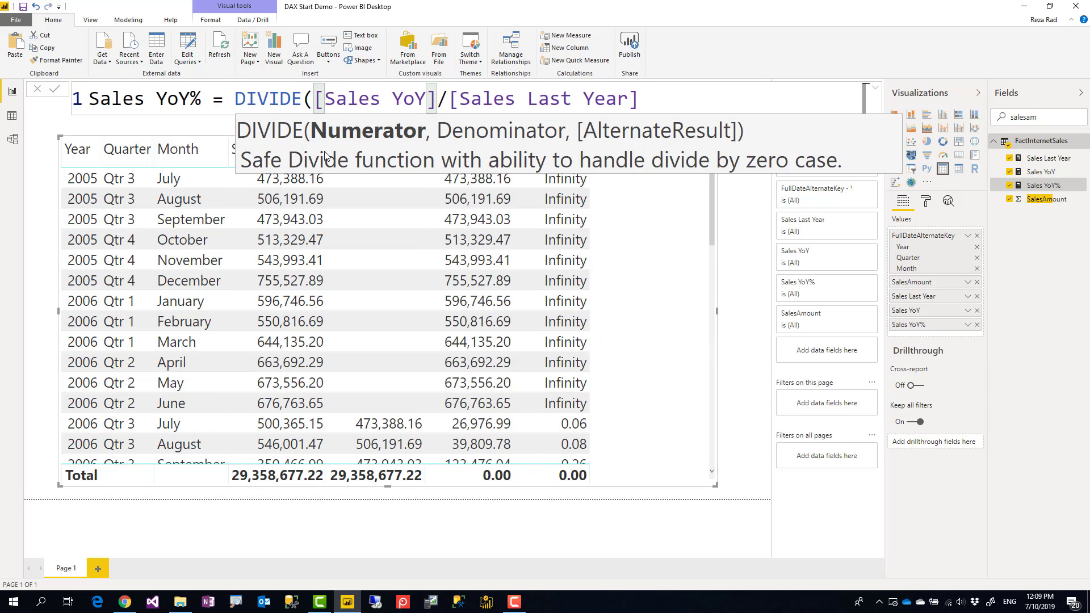
key(Right)
key(Right)
key(Right)
key(Right)
key(Right)
key(Right)
key(Right)
key(Right)
key(Right)
key(Right)
key(shift+Right)
text(,)
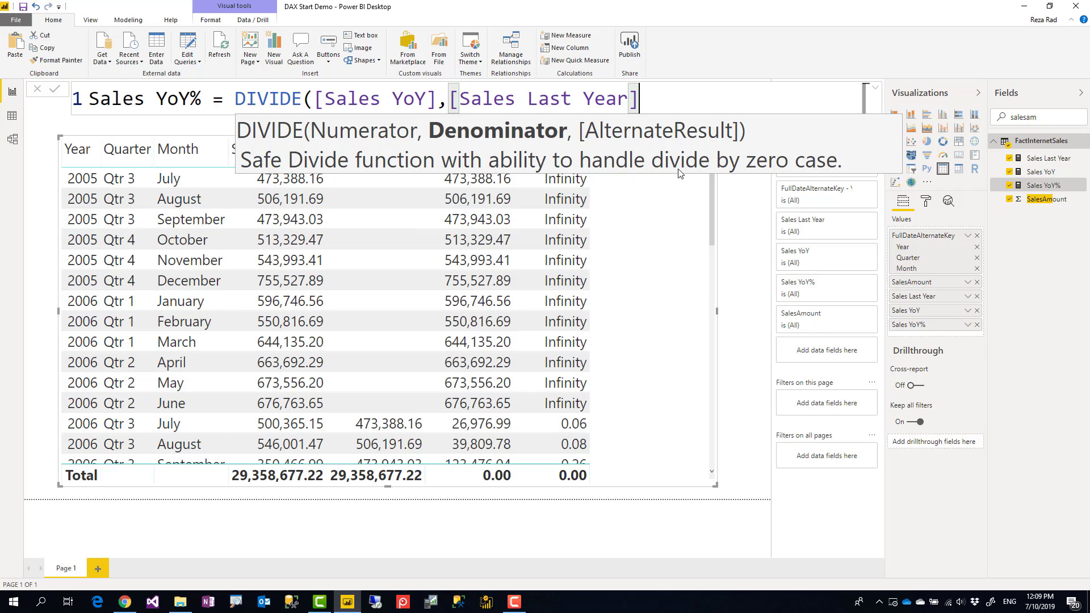
text(,)
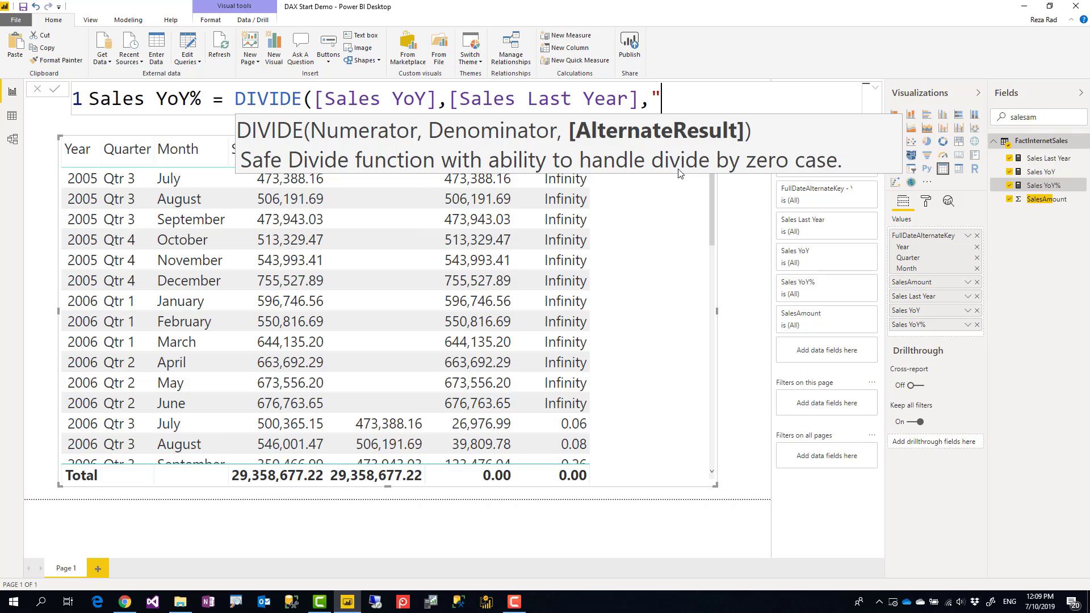
text(")
key(BackSpace)
text(9)
key(BackSpace)
text(0)
key(BackSpace)
text("NA)
key(BackSpace)
key(BackSpace)
key(BackSpace)
key(BackSpace)
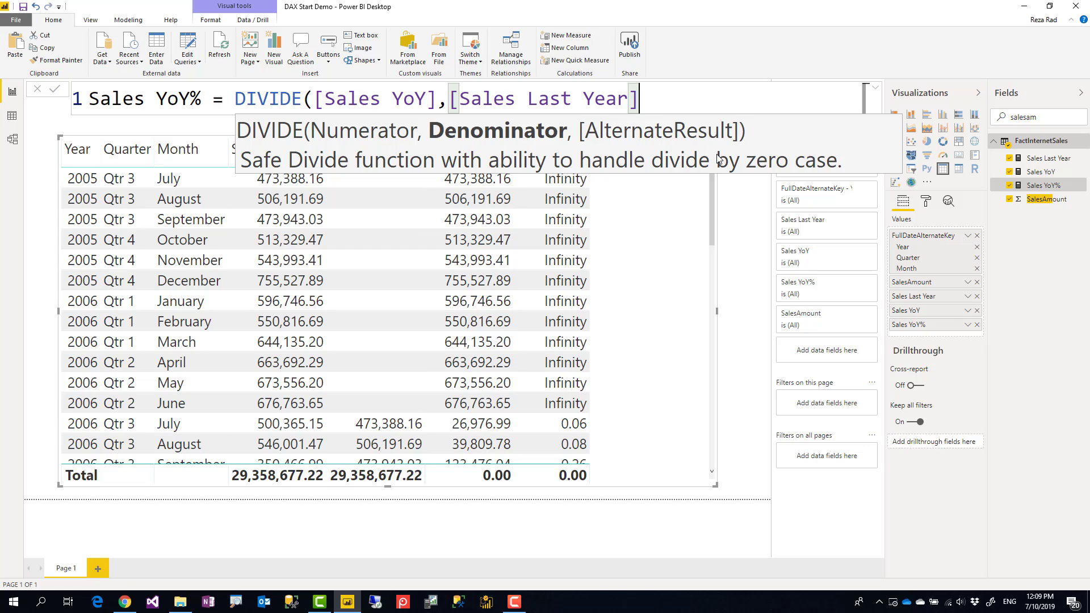
Close and commit the DIVIDE expression without an alternate result, and format the Sales YoY% measure as a percentage.
text())
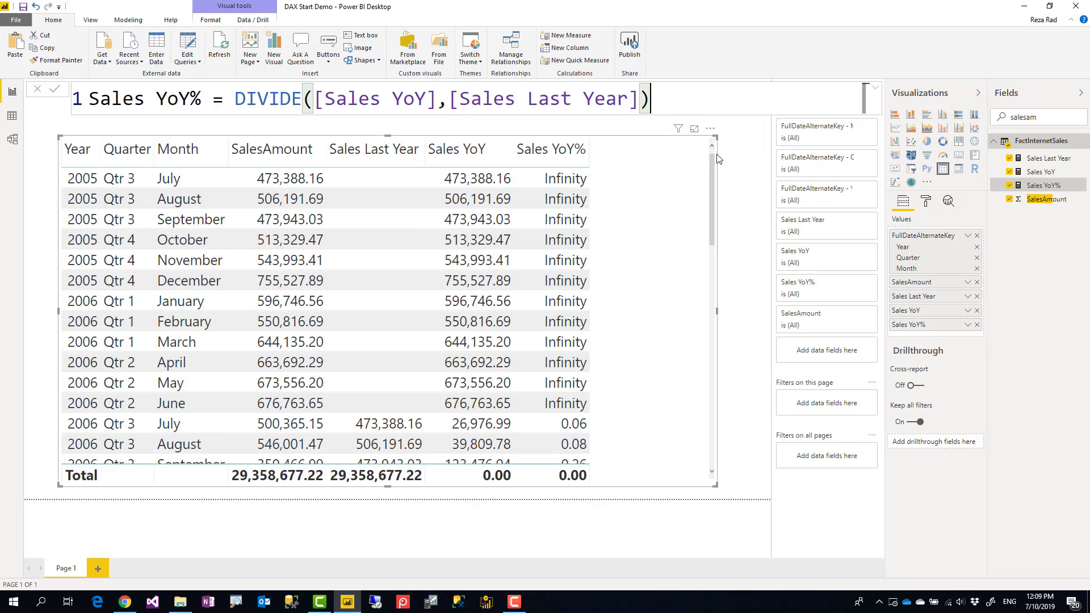
key(Return)
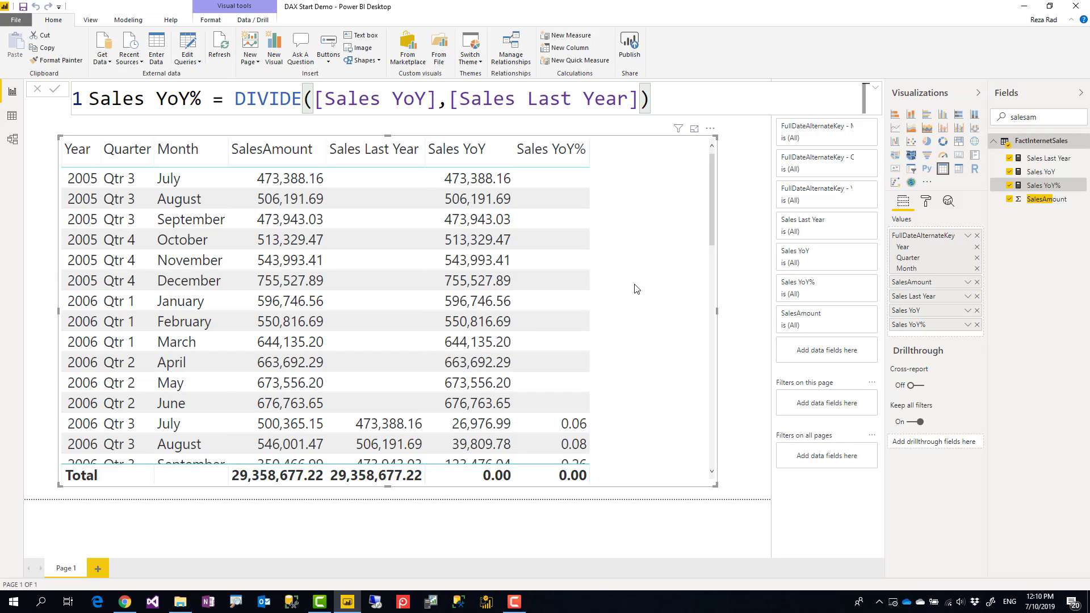
click(1041, 172)
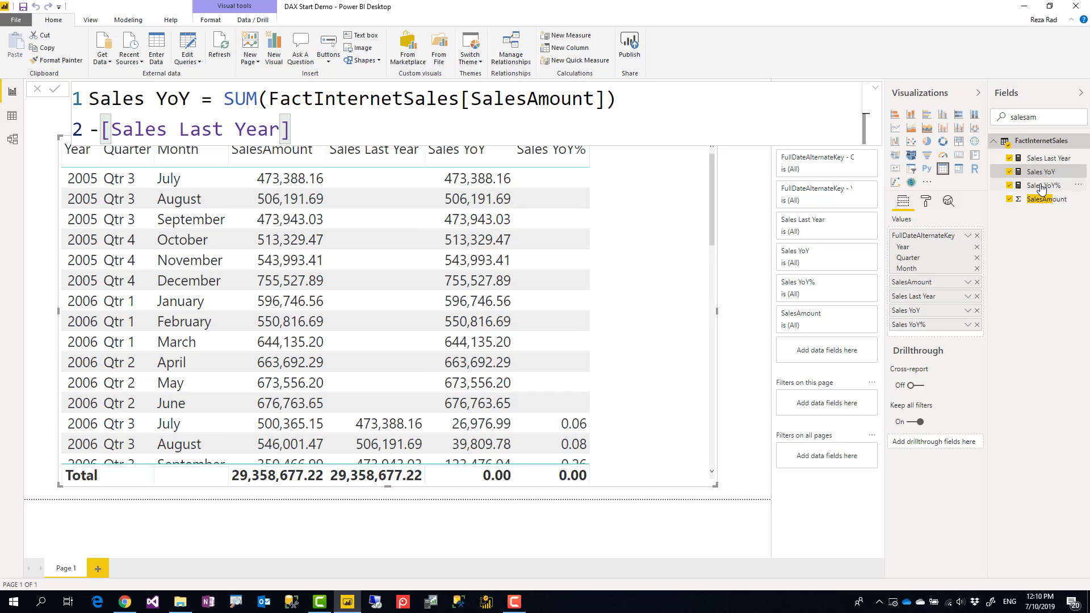
click(1042, 186)
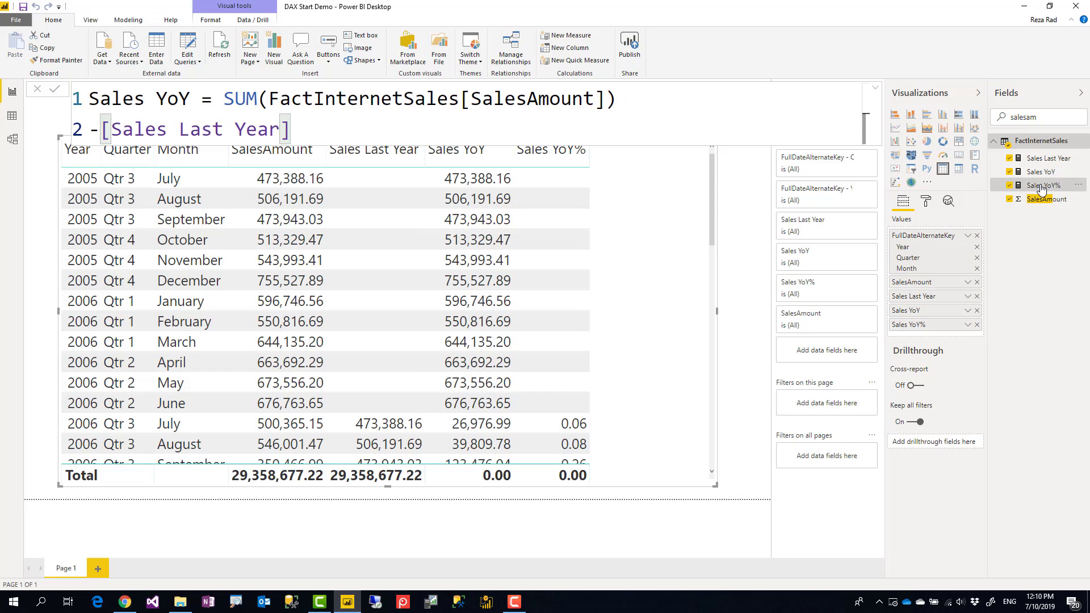
click(129, 21)
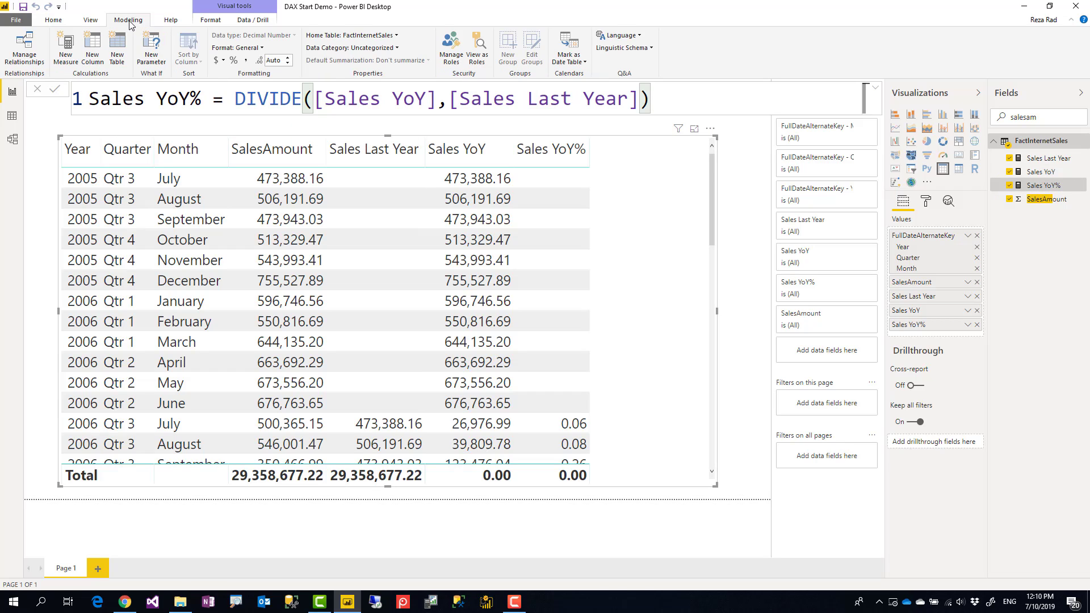
click(234, 61)
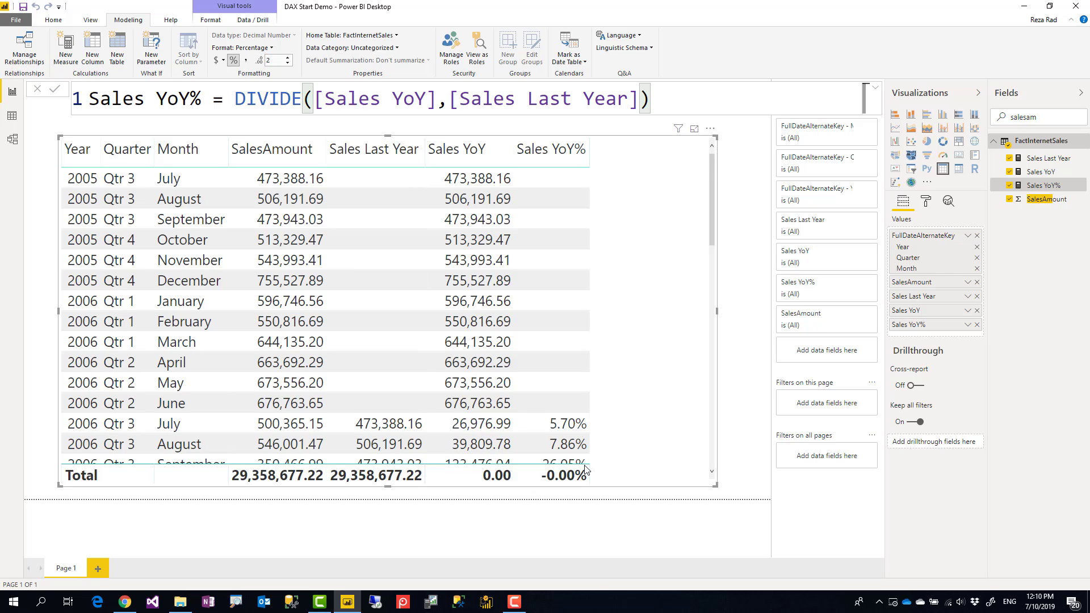
Look through the Sales YoY% percentages across the months in the table.
scroll(584, 454, down, 5)
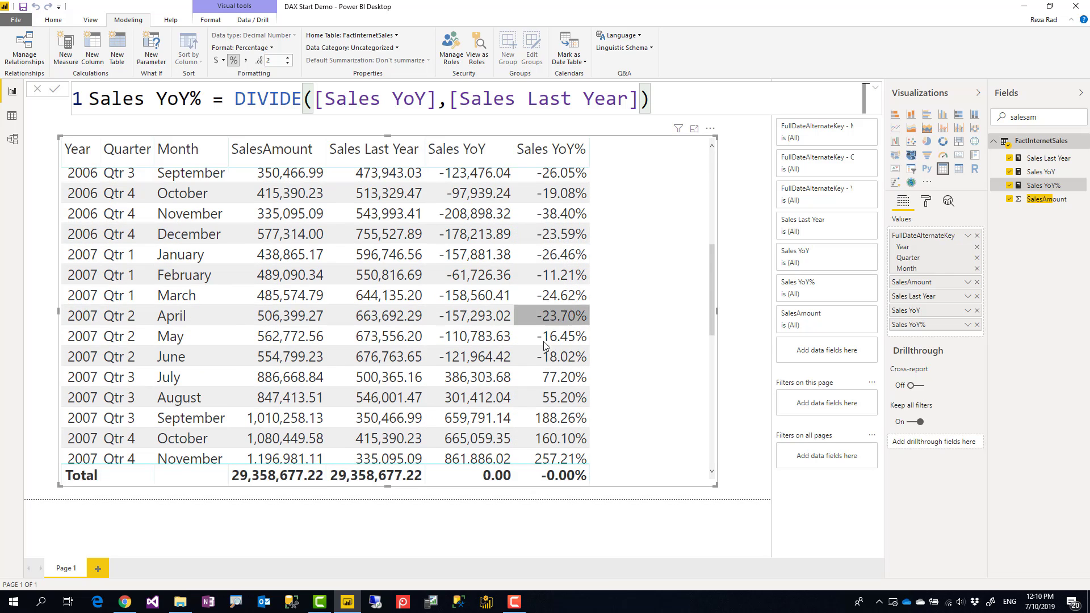
scroll(544, 345, down, 1)
scroll(548, 374, up, 3)
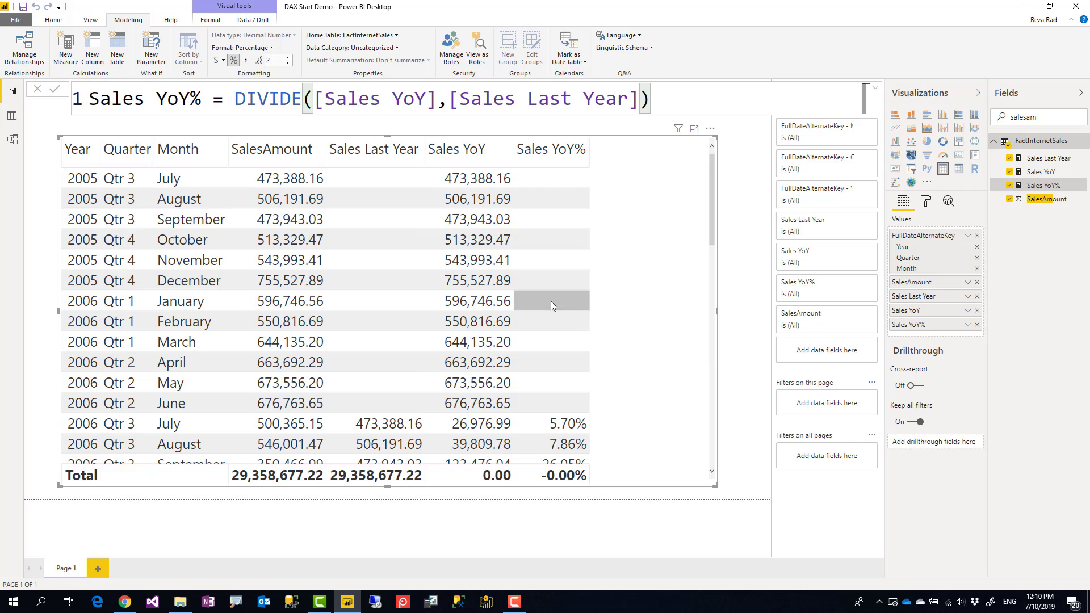
scroll(551, 301, down, 3)
scroll(553, 312, up, 3)
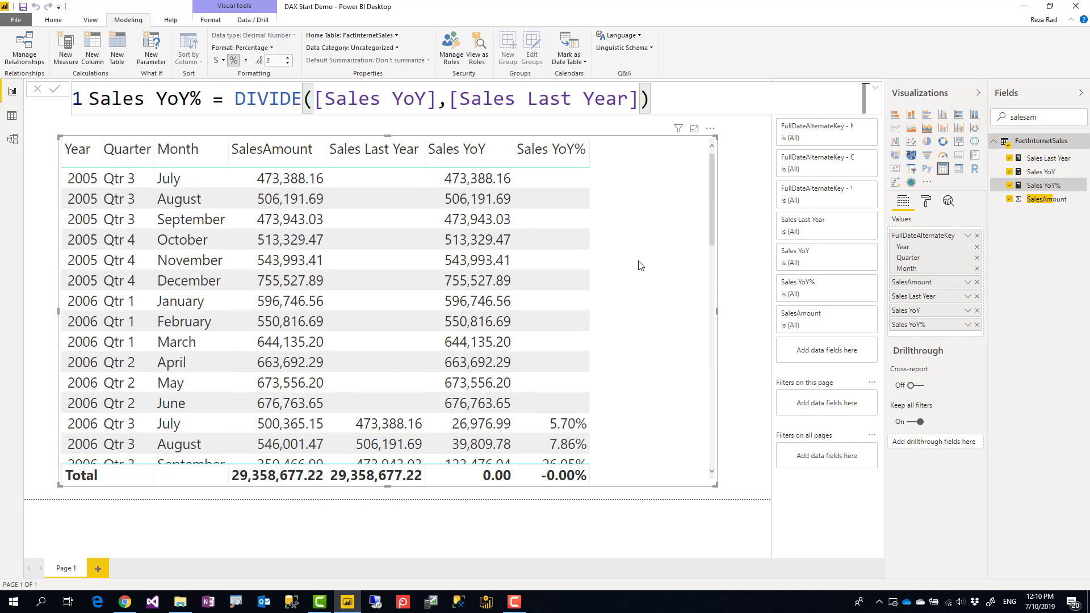
Review the formulas of the Sales Last Year, Sales YoY and Sales YoY% measures.
click(1042, 174)
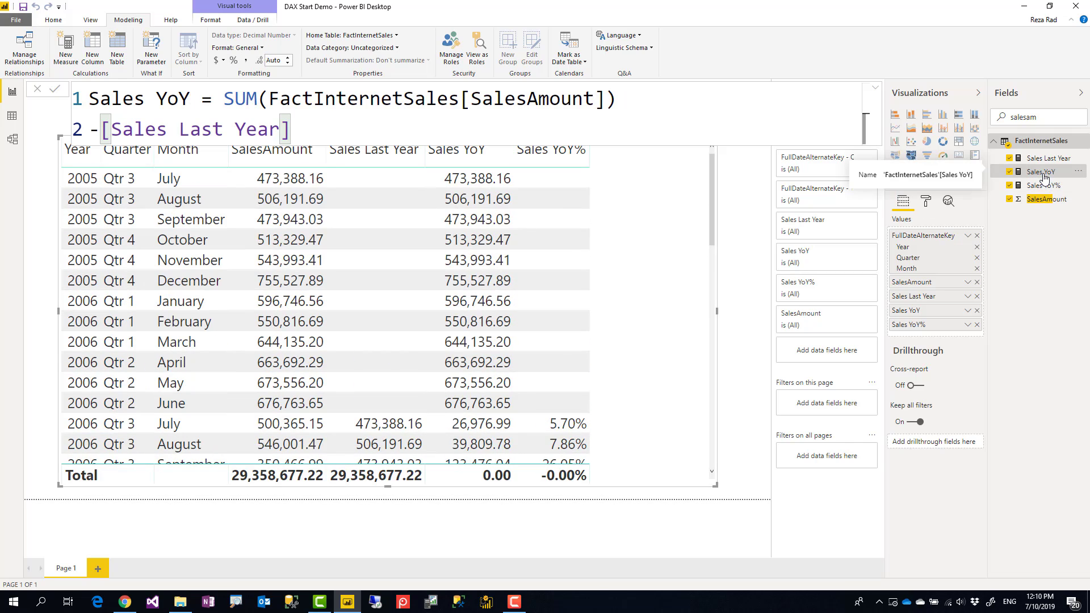
click(1044, 159)
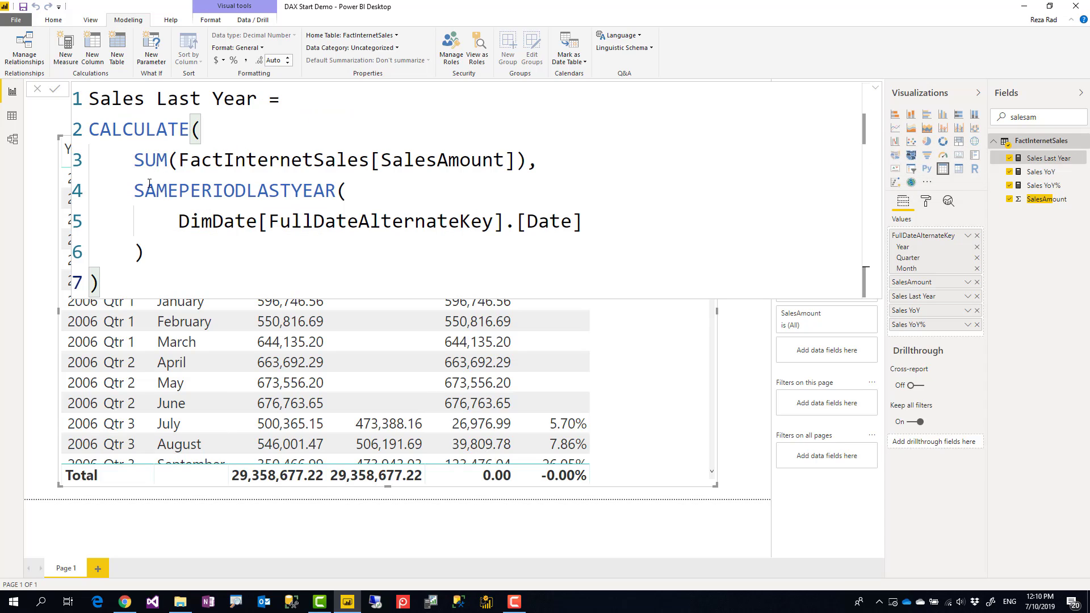
drag(145, 190, 325, 192)
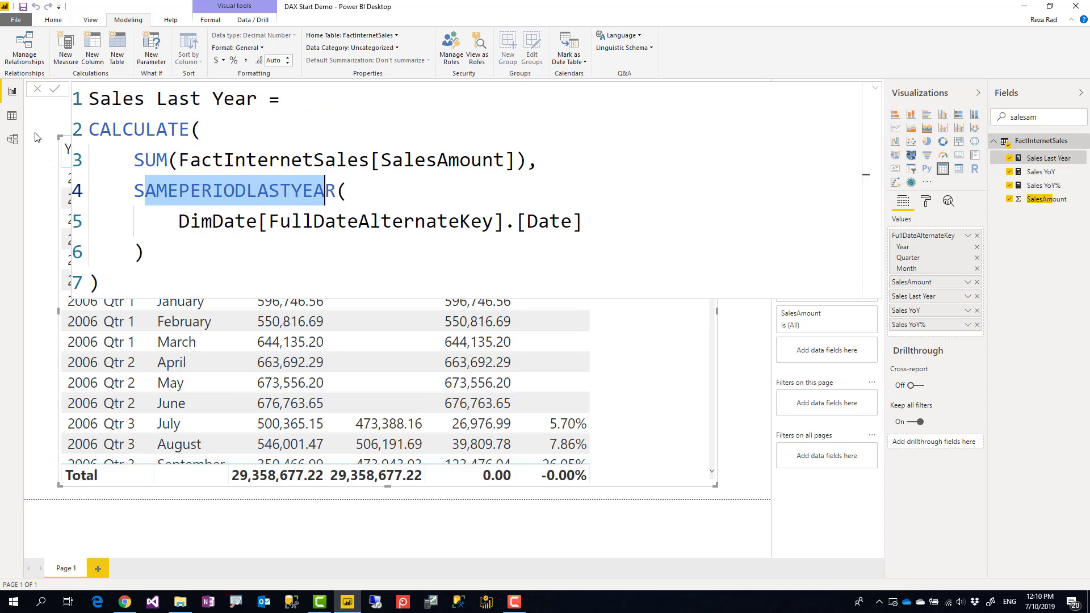
click(359, 212)
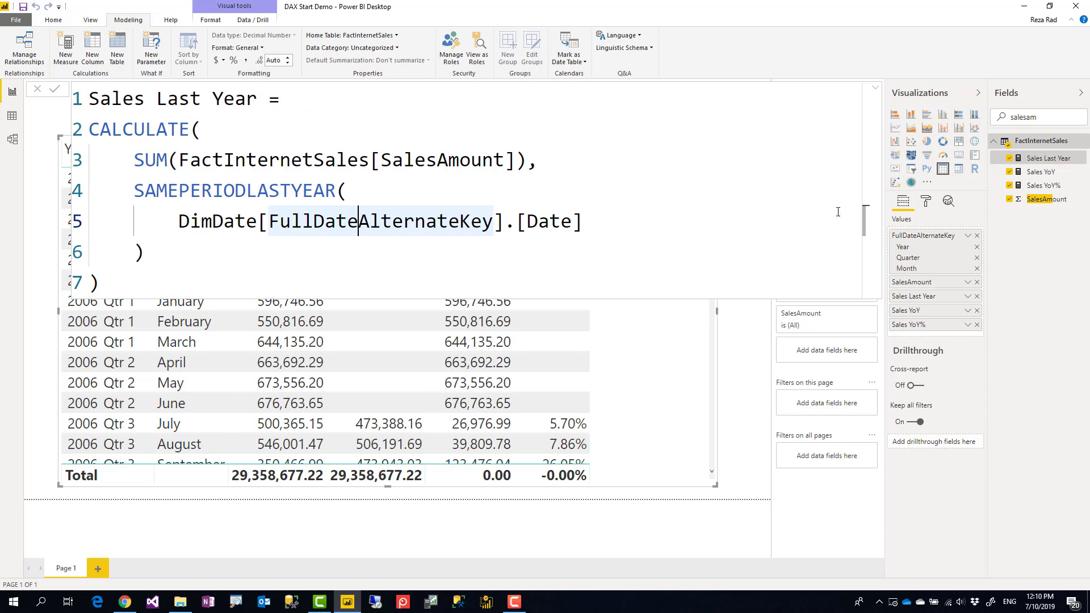
click(1040, 172)
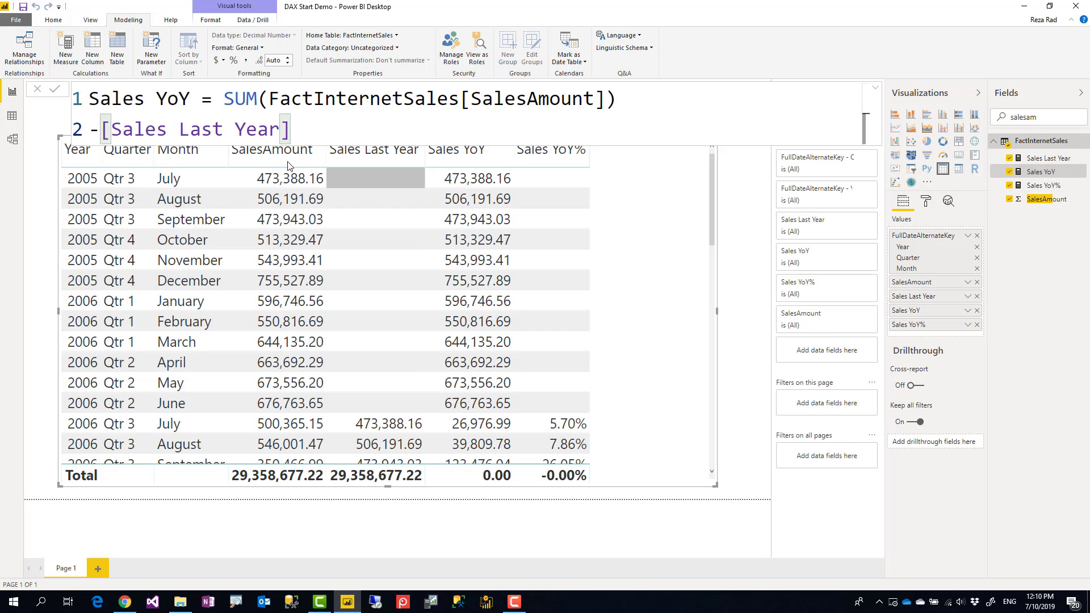
click(1044, 185)
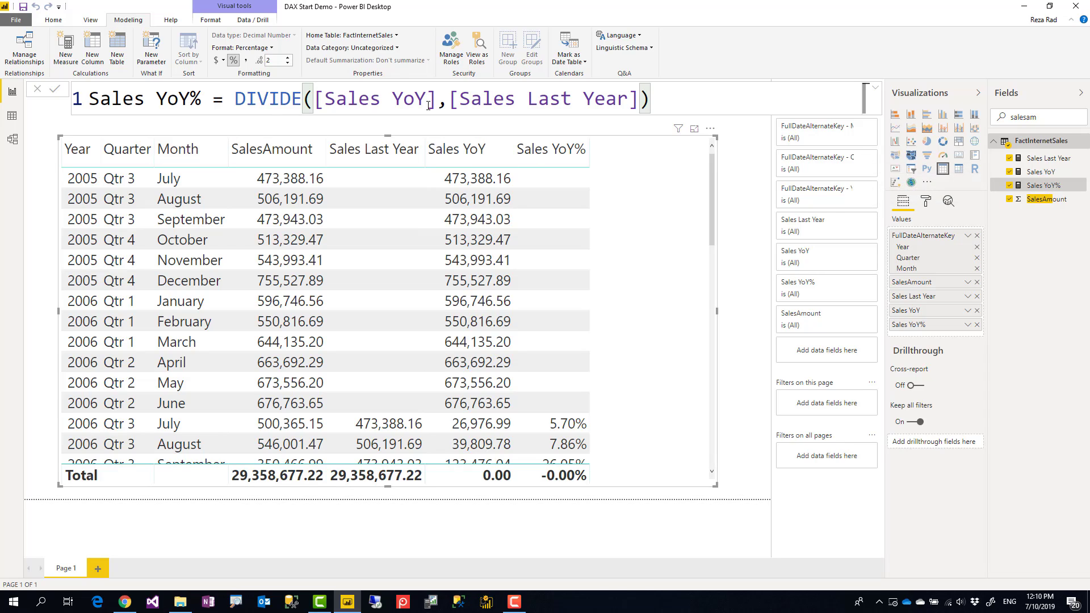